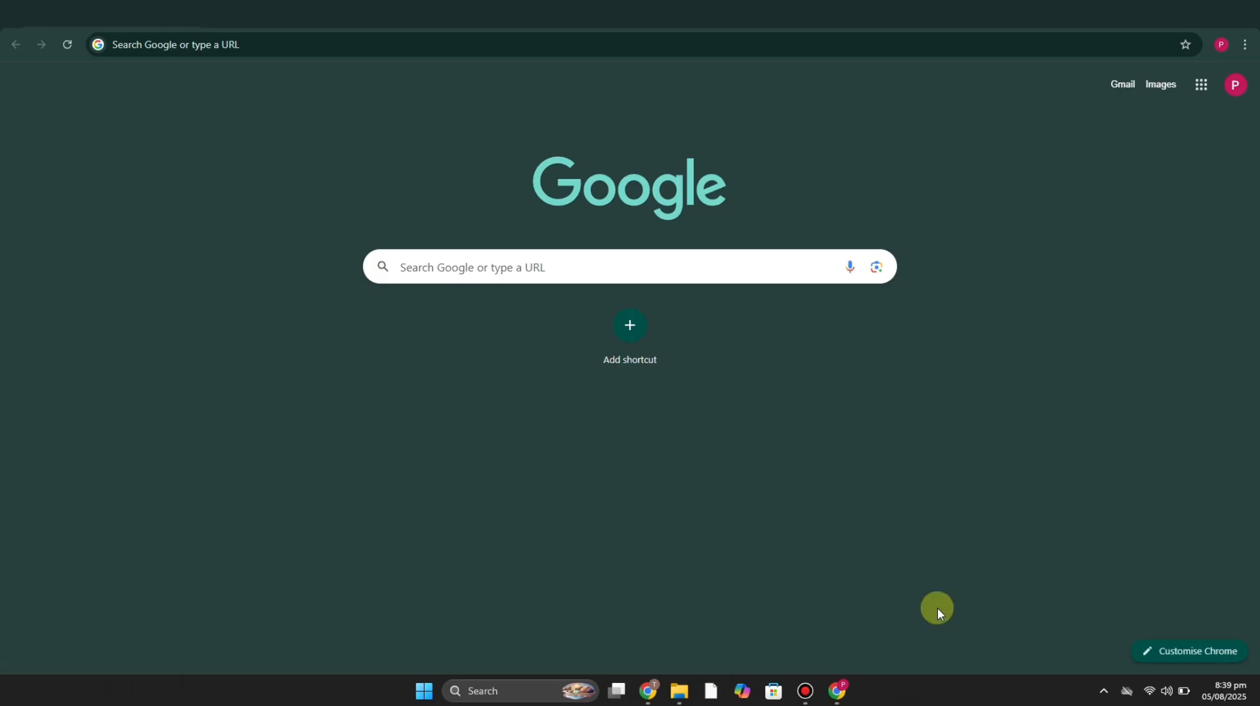
Step: Search the web for calendly and open the official Calendly website
click(562, 37)
text(calendly)
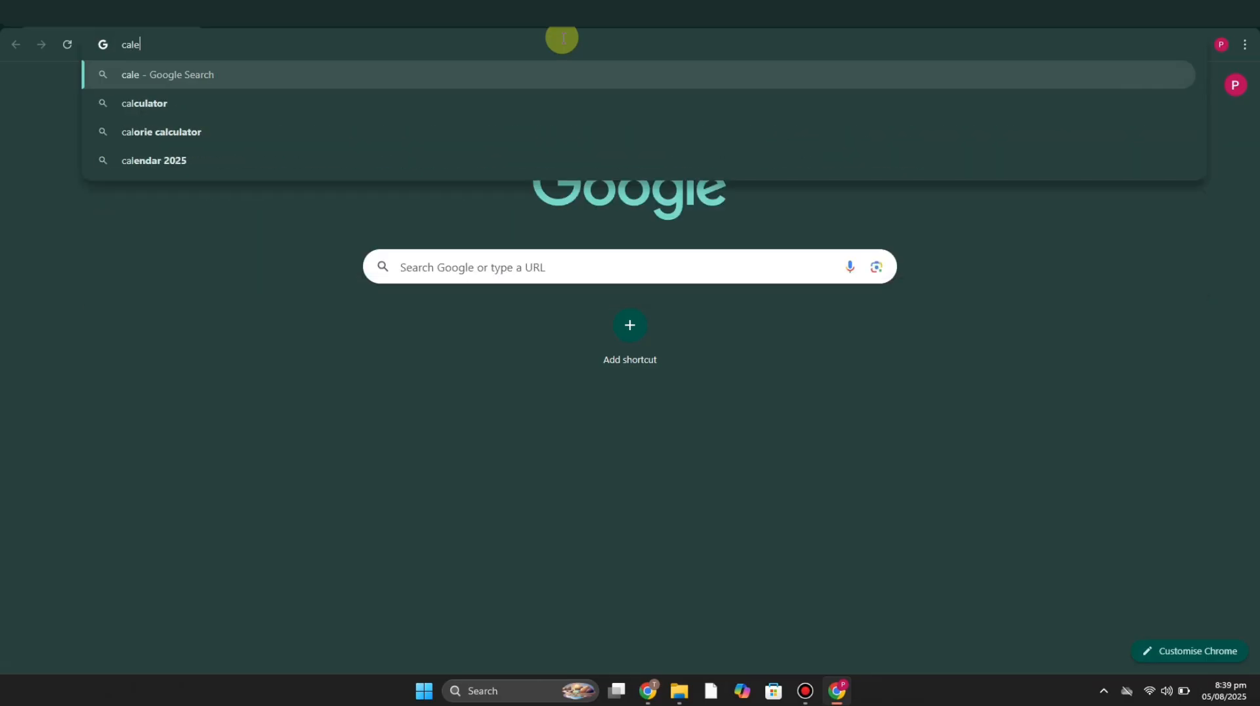
key(Return)
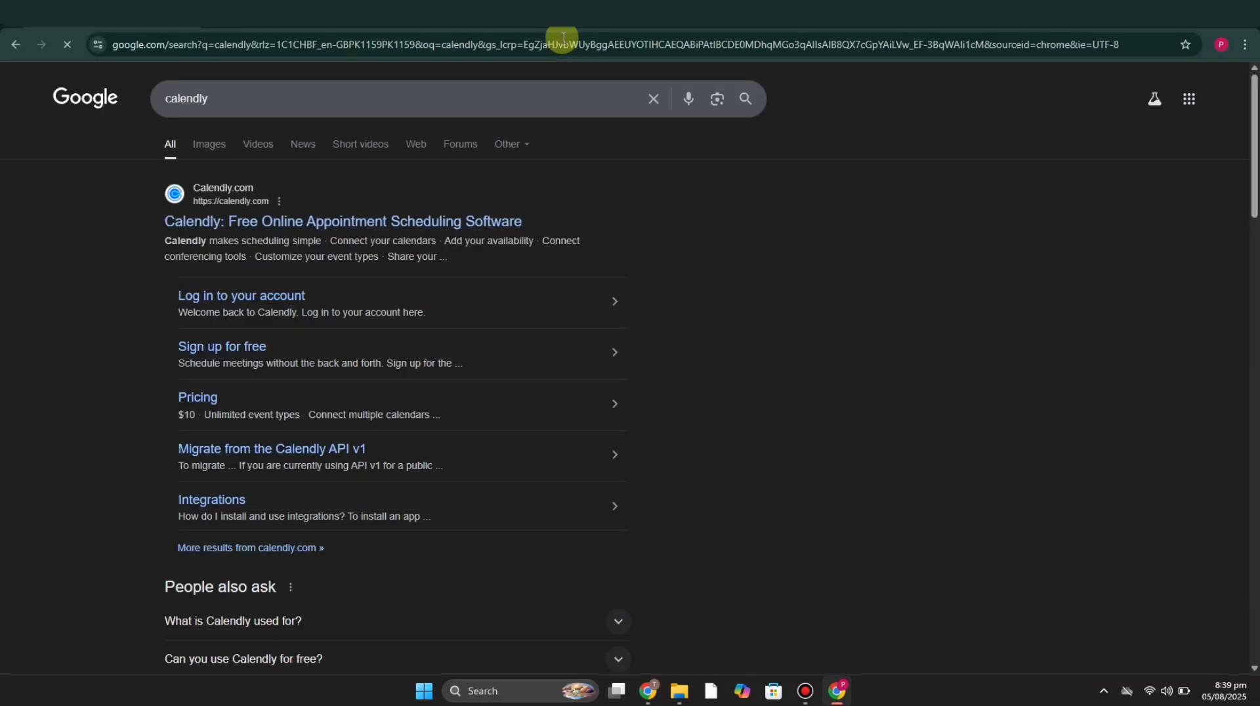
click(243, 223)
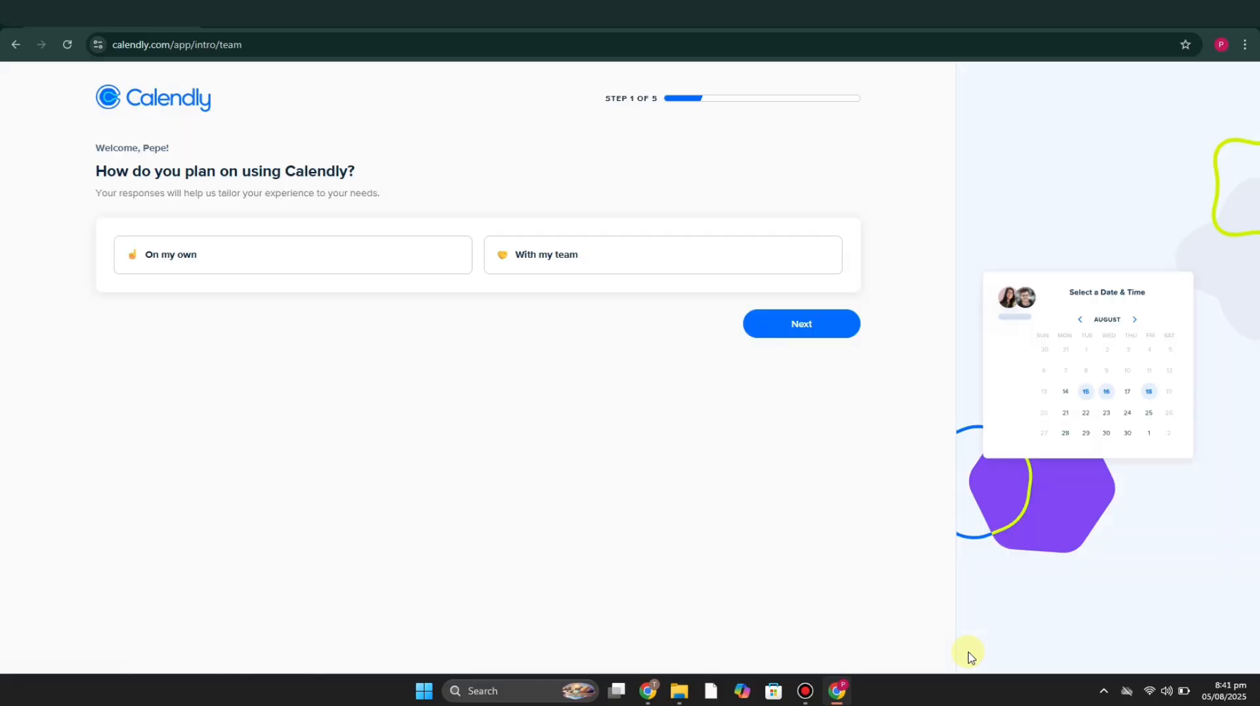
Step: Answer the onboarding questions with "On my own" as the planned use and Marketing as the role
click(353, 271)
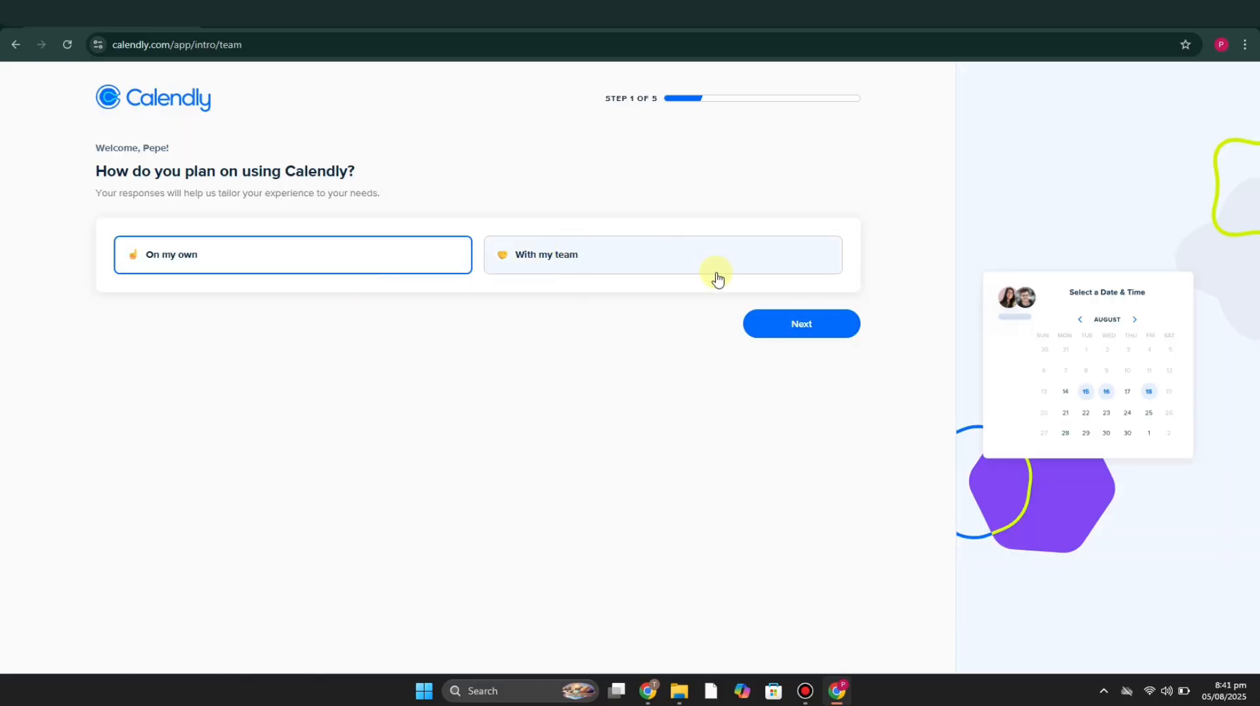
click(809, 323)
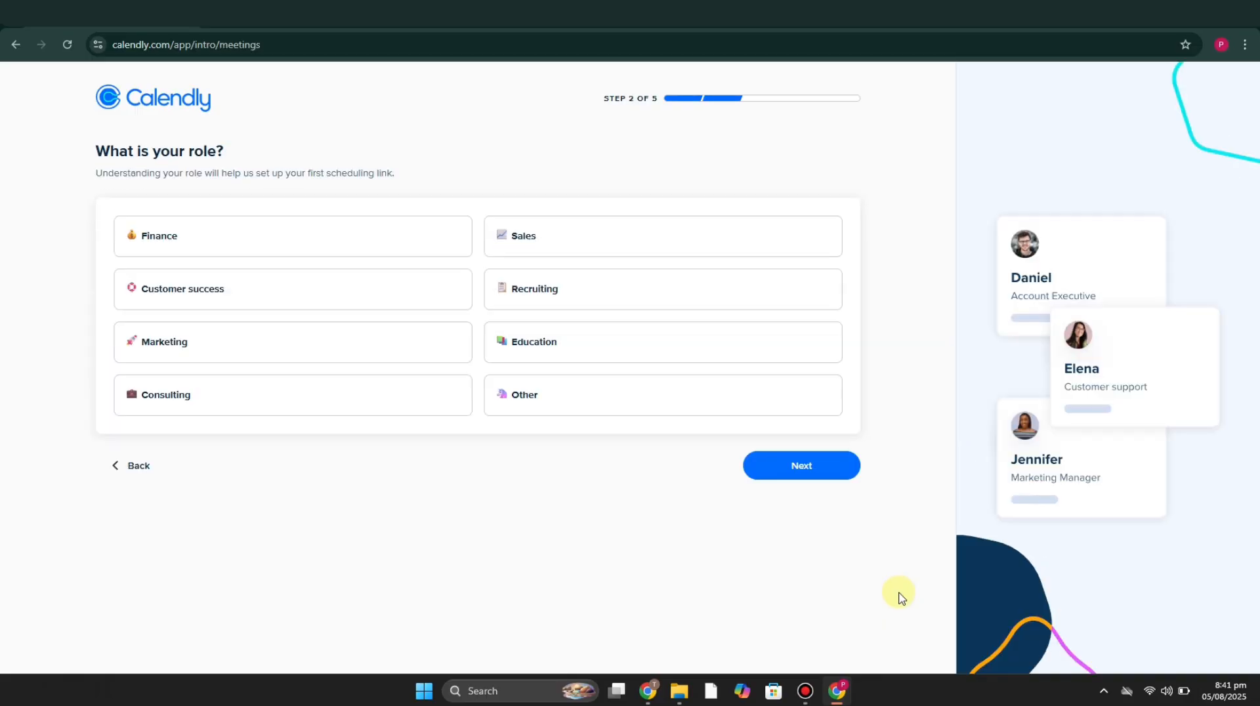
click(411, 351)
click(779, 469)
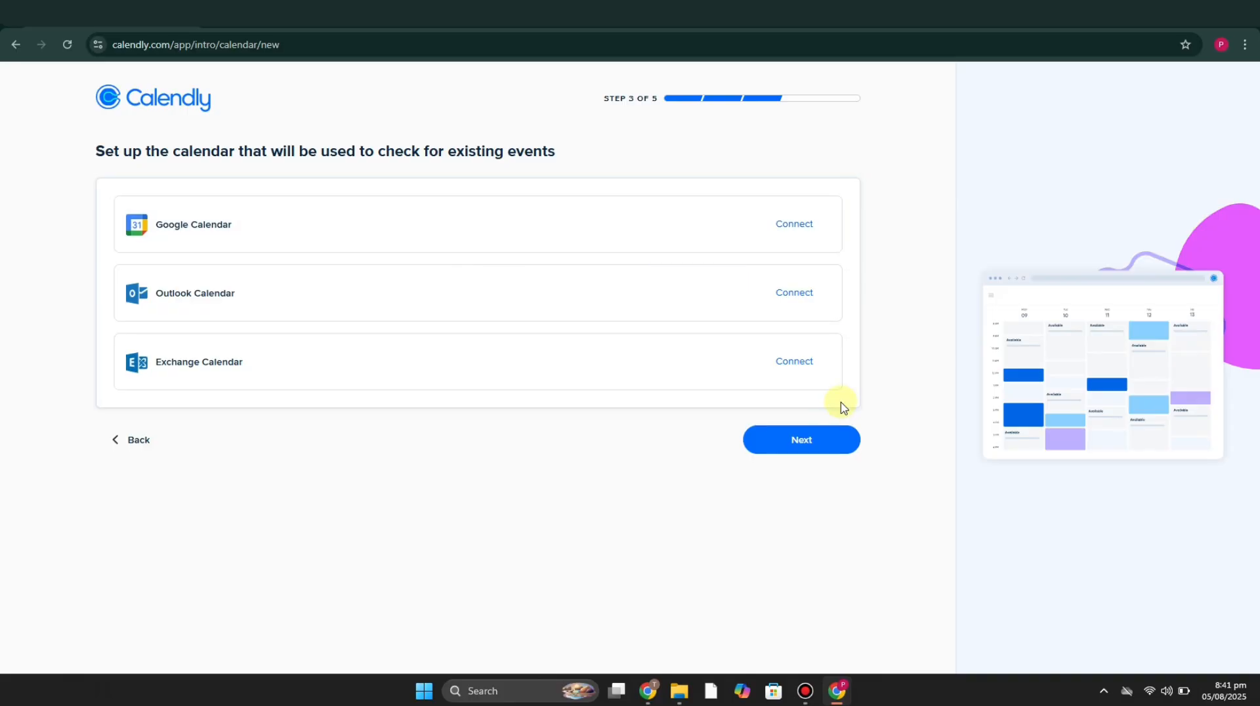
Step: Connect Google Calendar with the listed Google account and grant Calendly the requested calendar access
click(831, 436)
click(796, 226)
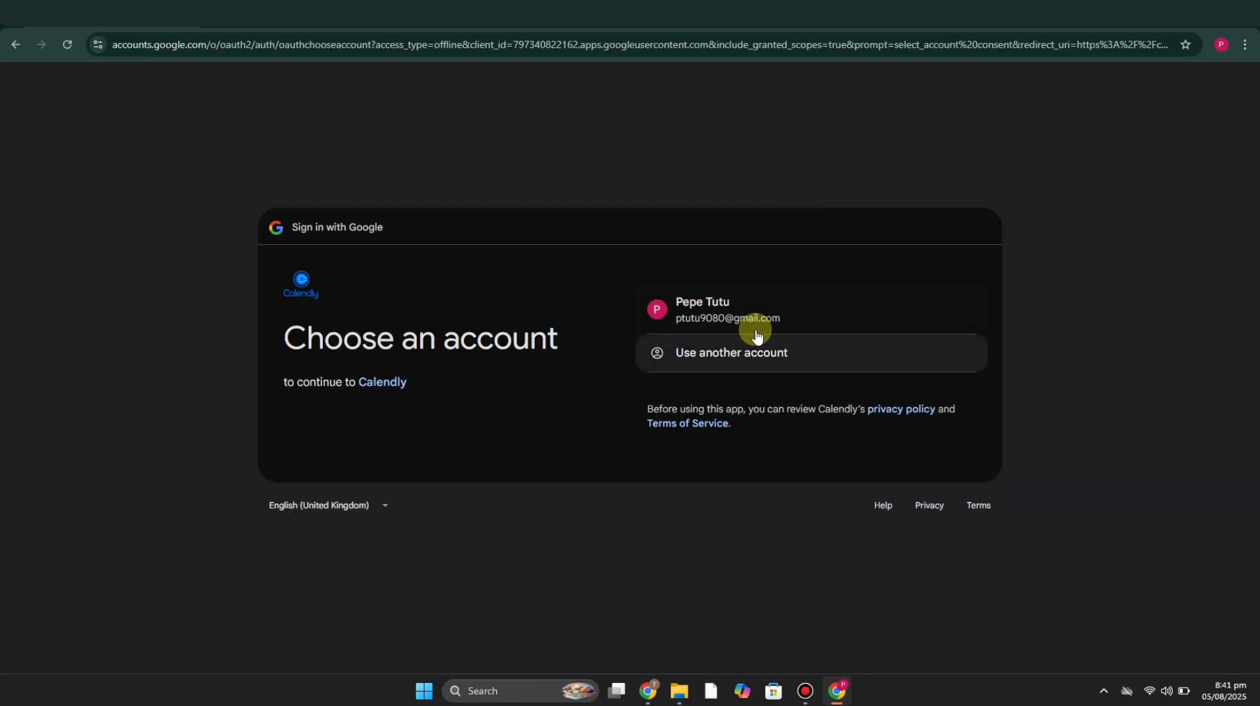
click(754, 318)
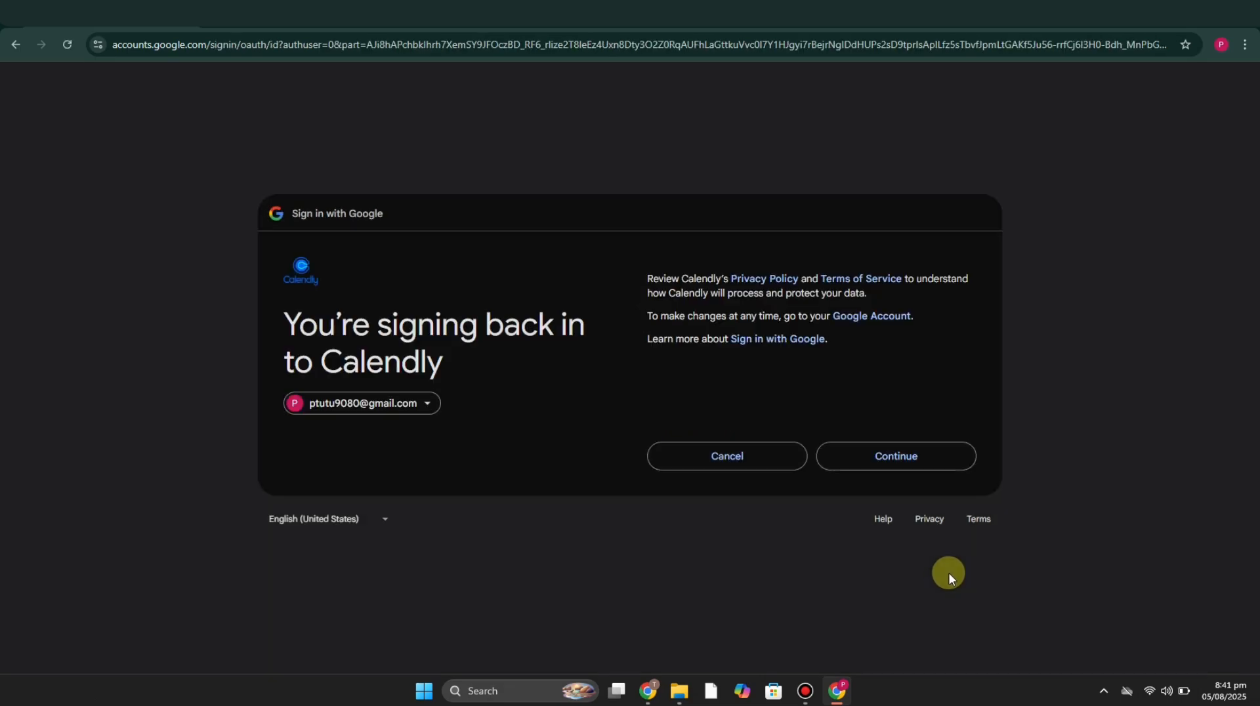
click(946, 459)
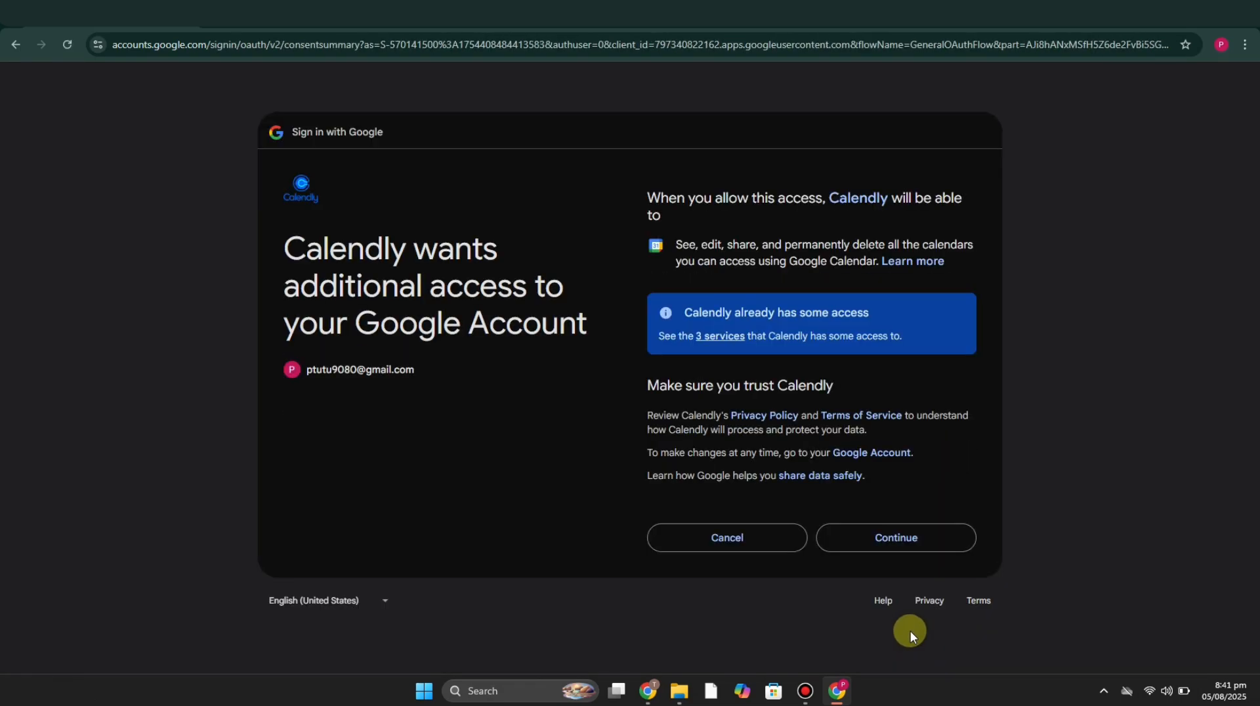
click(891, 533)
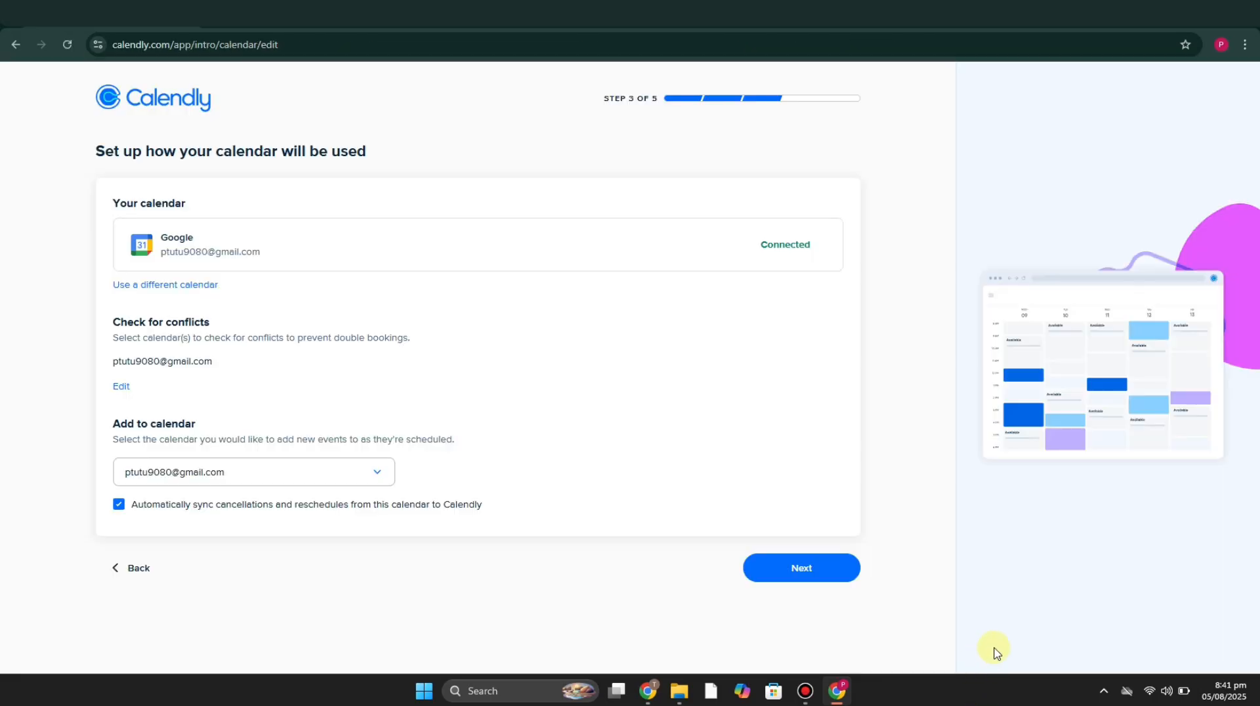
Step: Accept the connected calendar's settings and keep the default weekly hours of 9:00am to 5:00pm, Monday to Friday
click(828, 573)
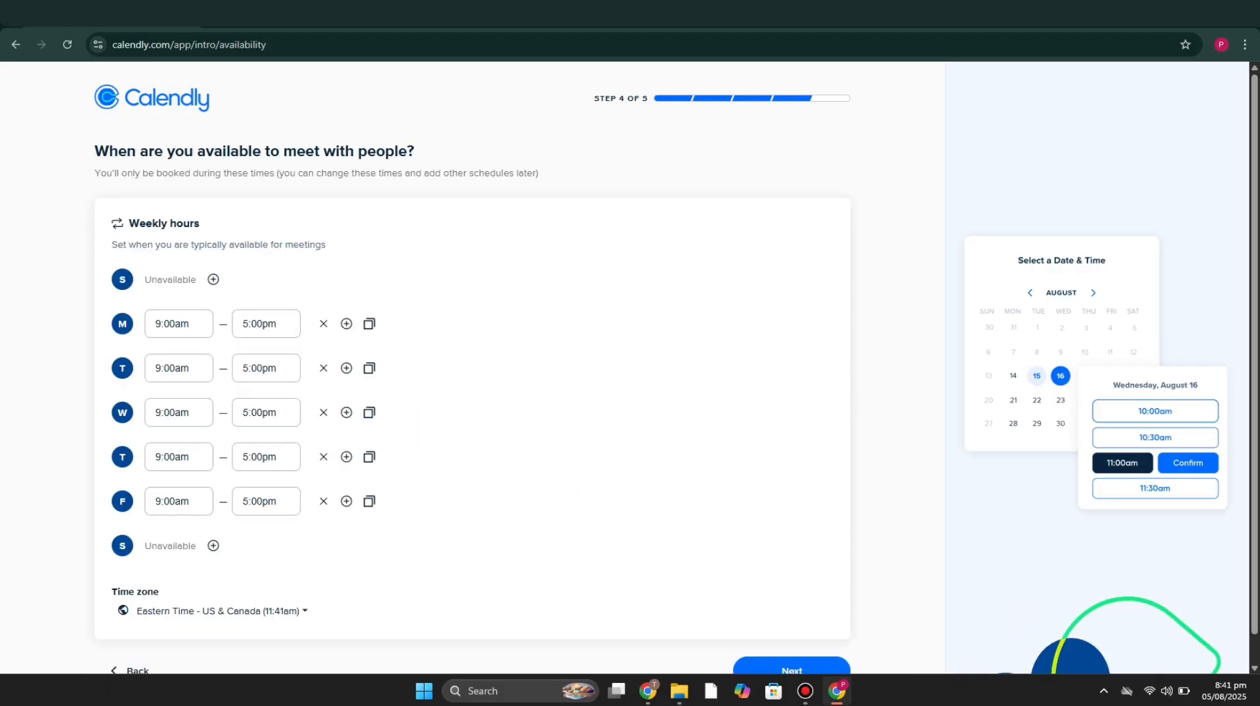
scroll(496, 362, down, 1)
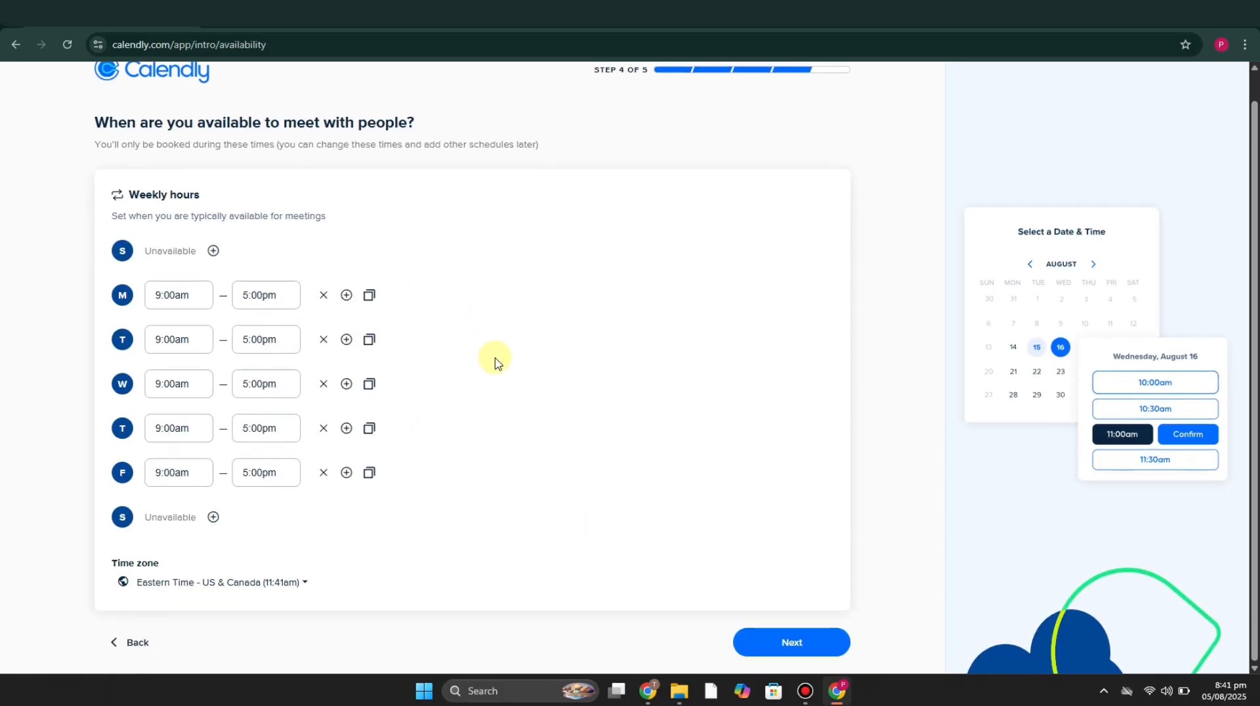
click(791, 642)
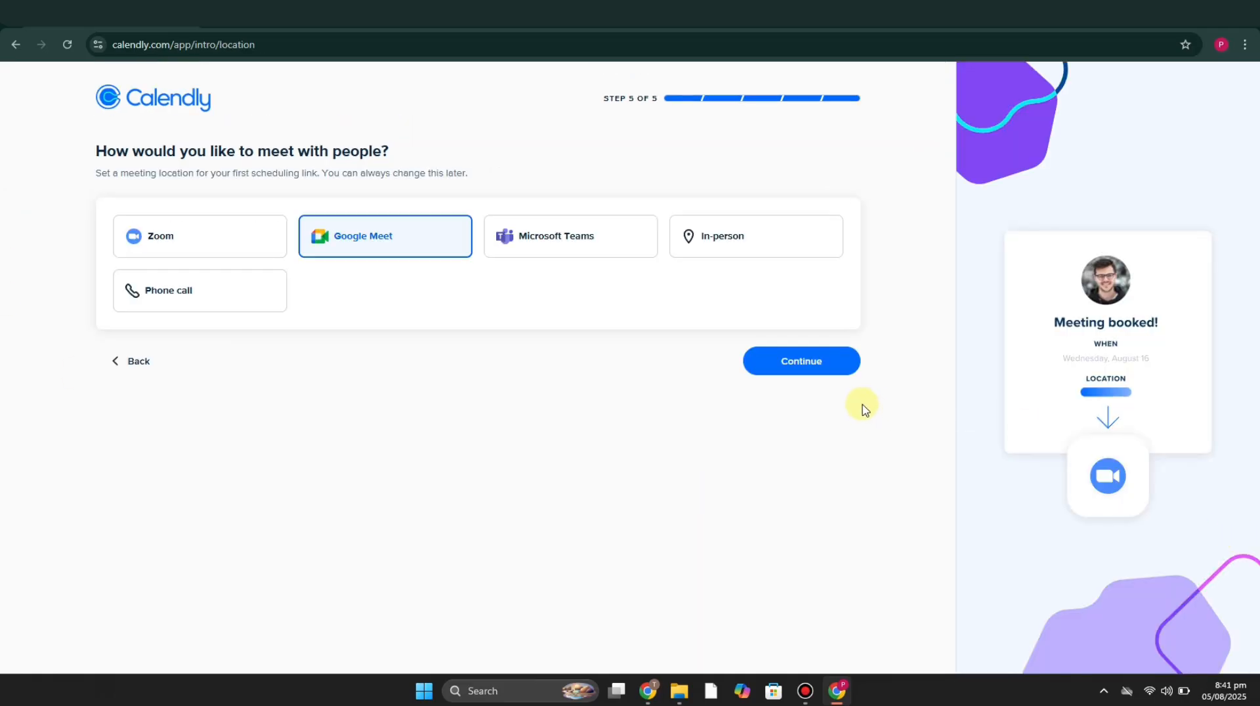
Step: Choose Google Meet as the meeting location and finish the onboarding setup
click(281, 248)
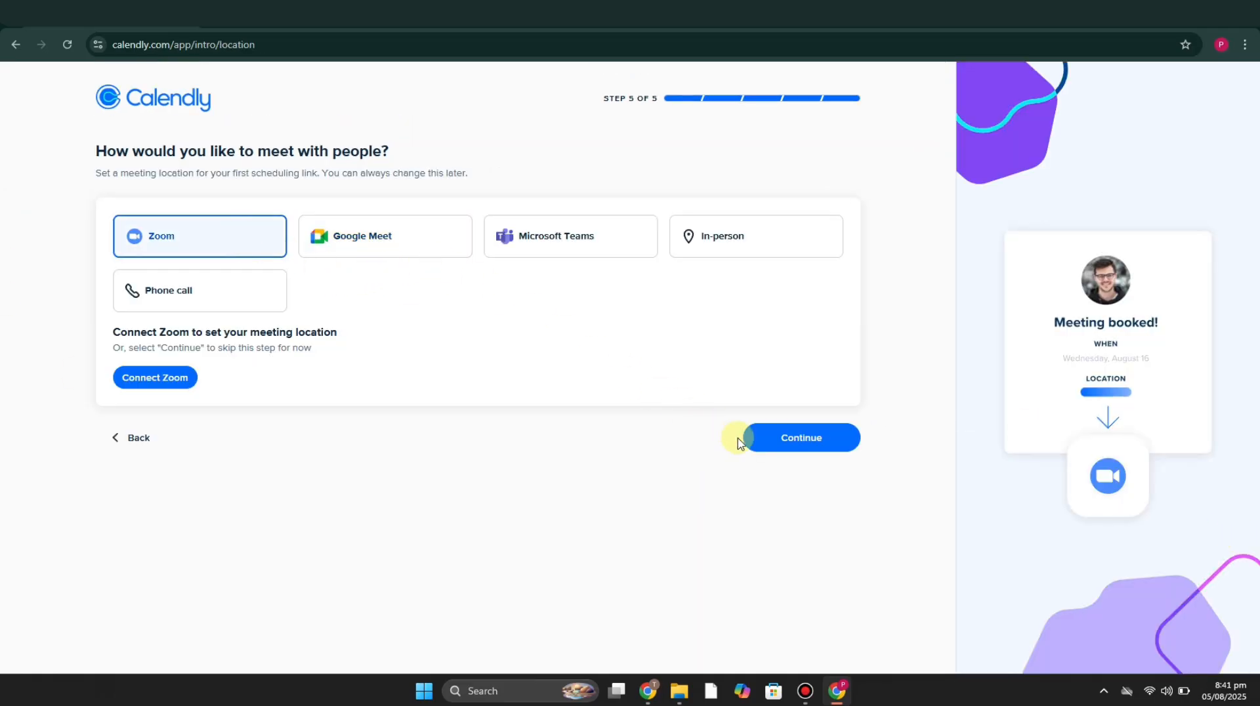
click(377, 248)
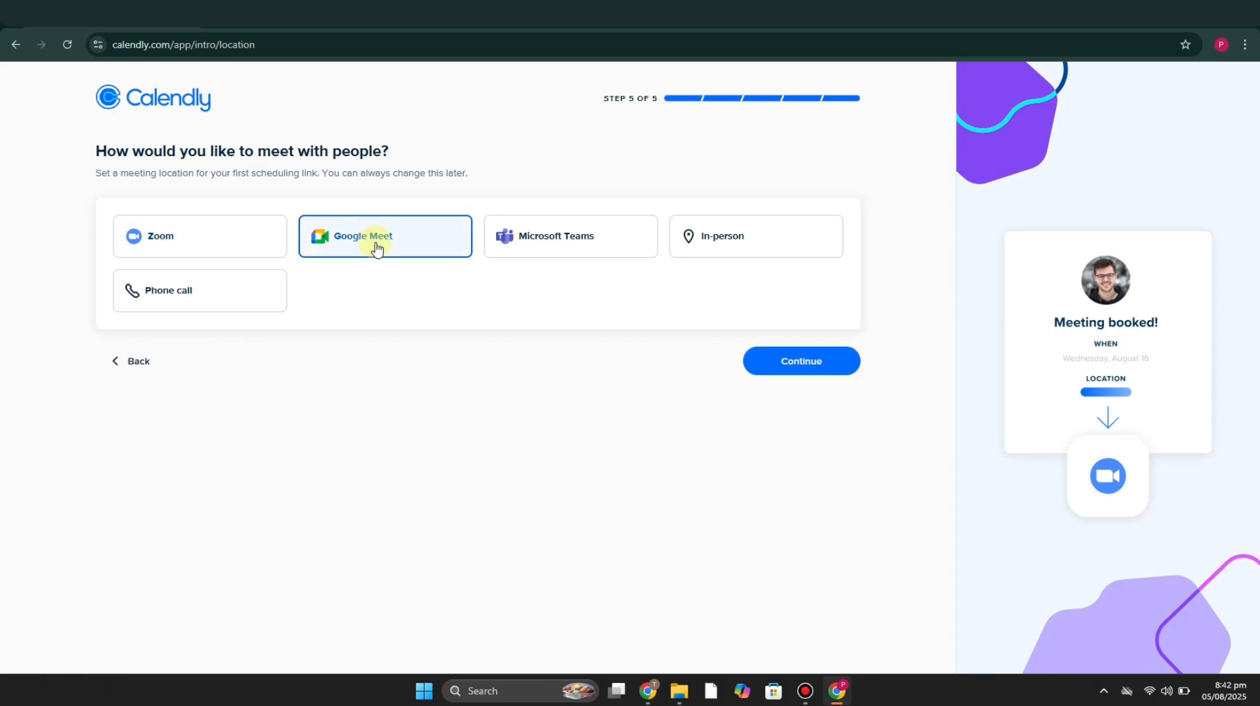
click(820, 362)
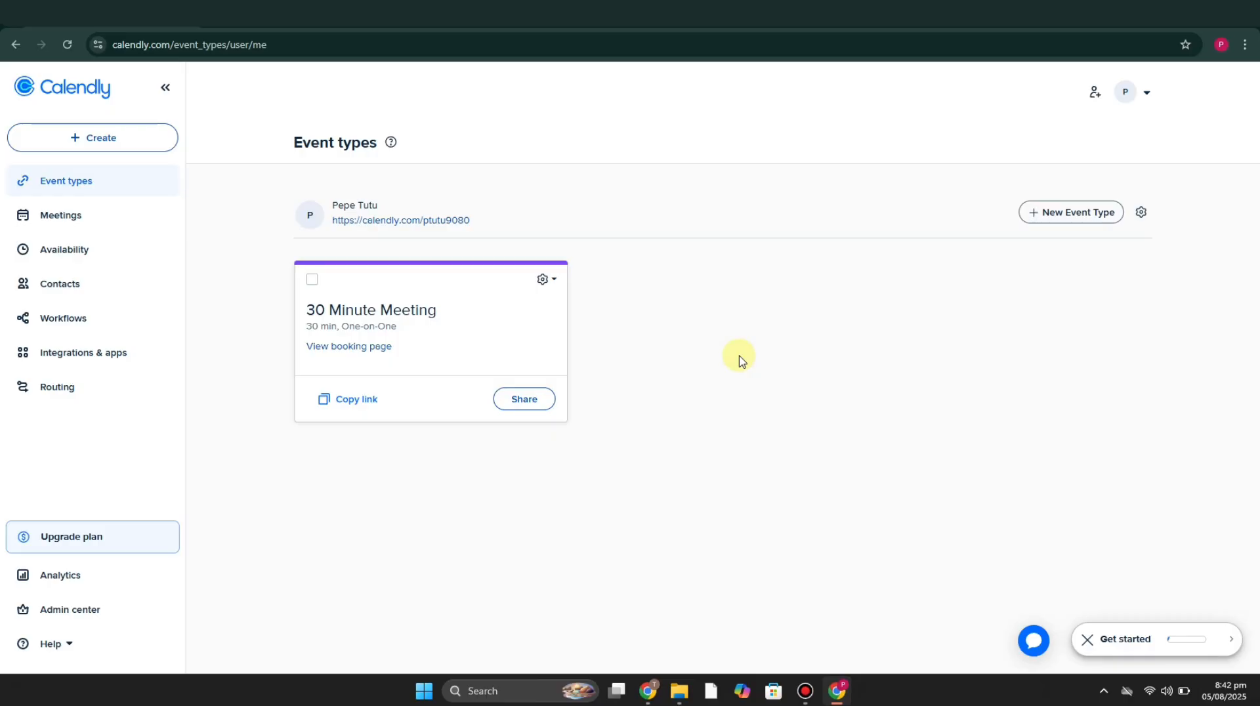
Step: Start a new one-on-one event type from the event types page
click(96, 138)
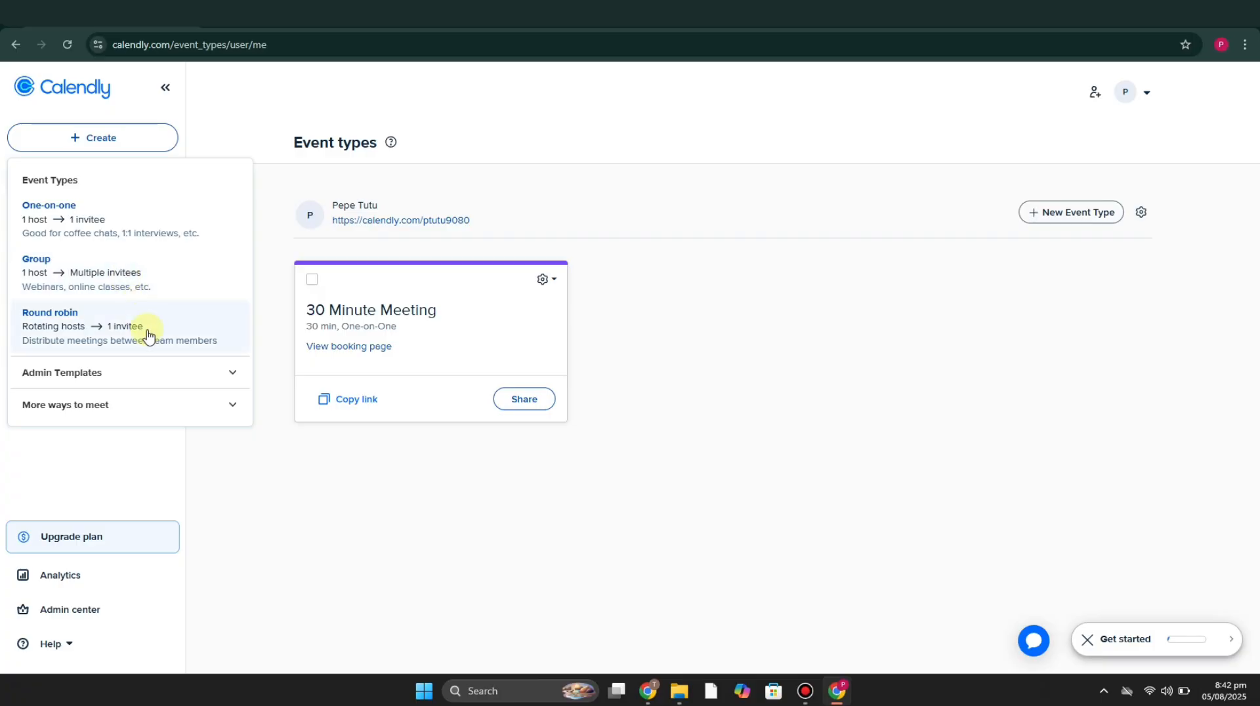
click(1083, 222)
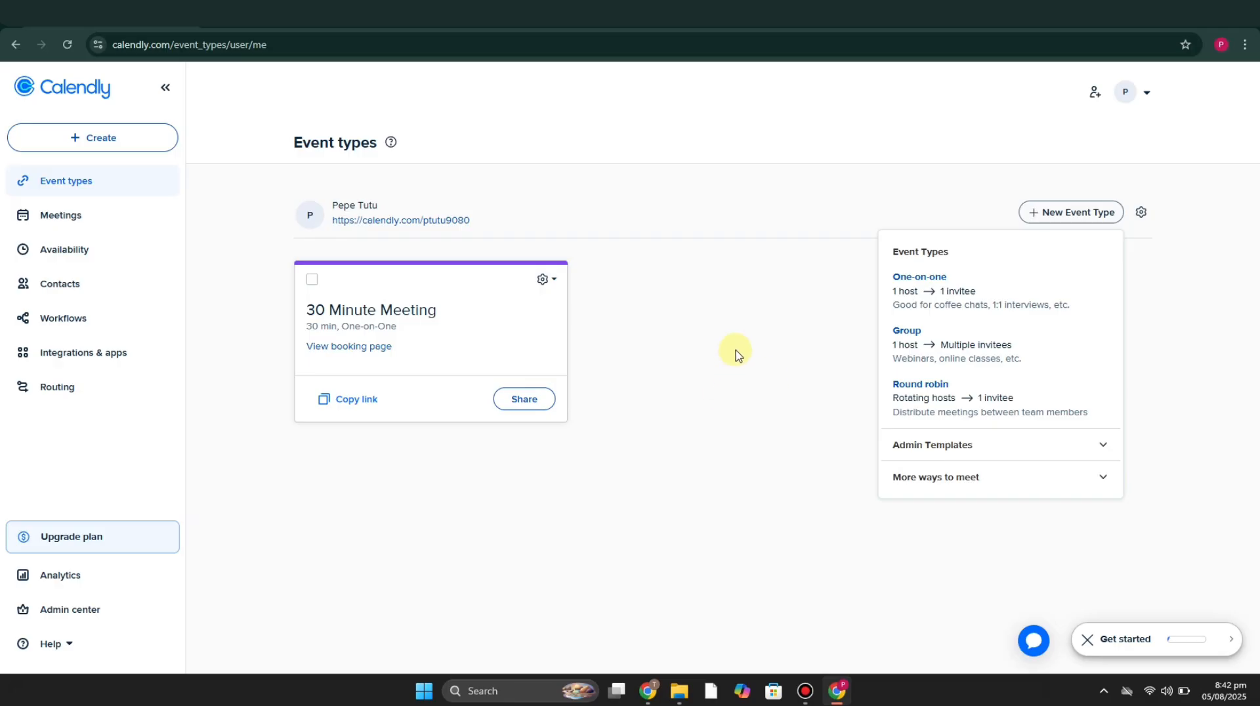
click(922, 299)
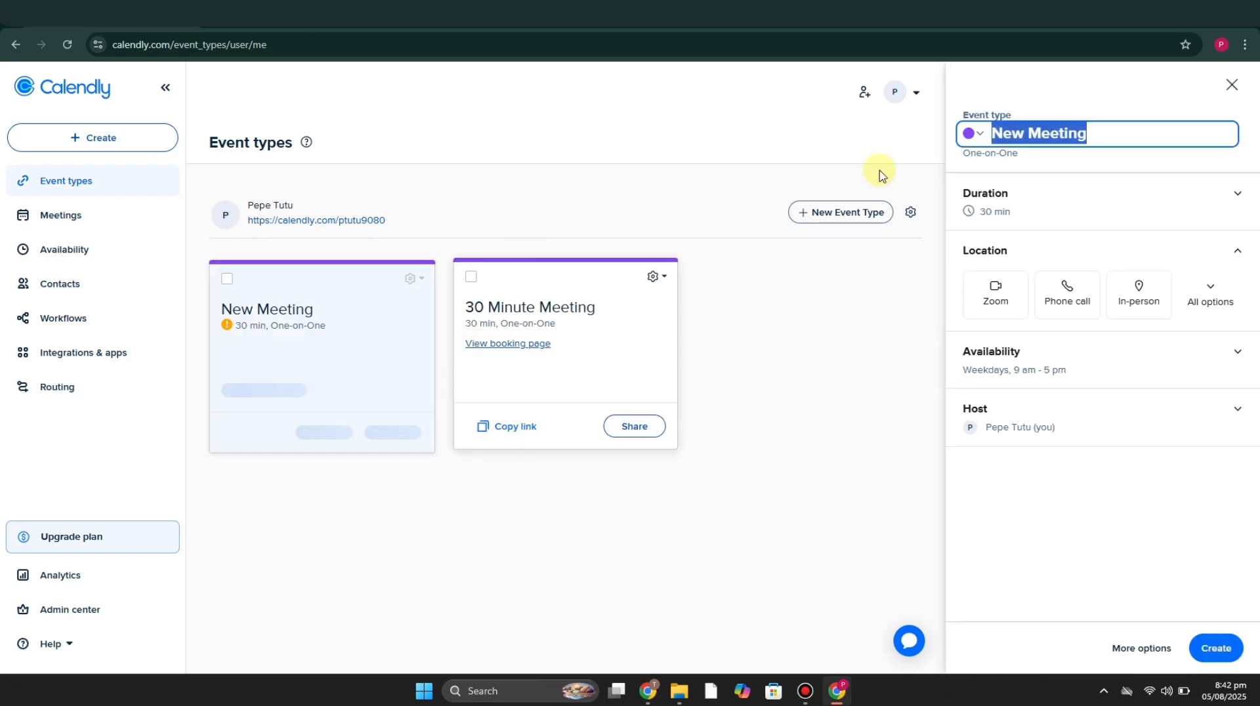
Step: Name the new event type Interview and set its colour to red
click(1121, 127)
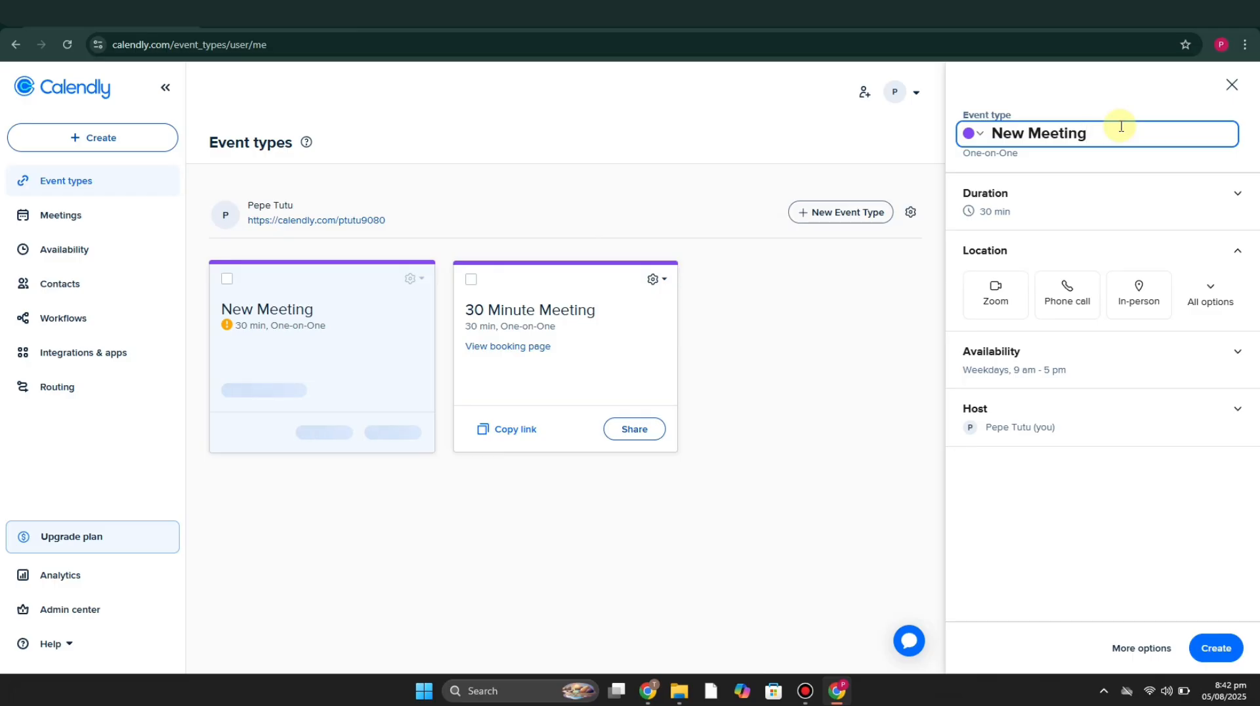
key(BackSpace)
key(BackSpace)
key(BackSpace)
key(BackSpace)
key(BackSpace)
key(BackSpace)
key(BackSpace)
key(BackSpace)
key(BackSpace)
key(BackSpace)
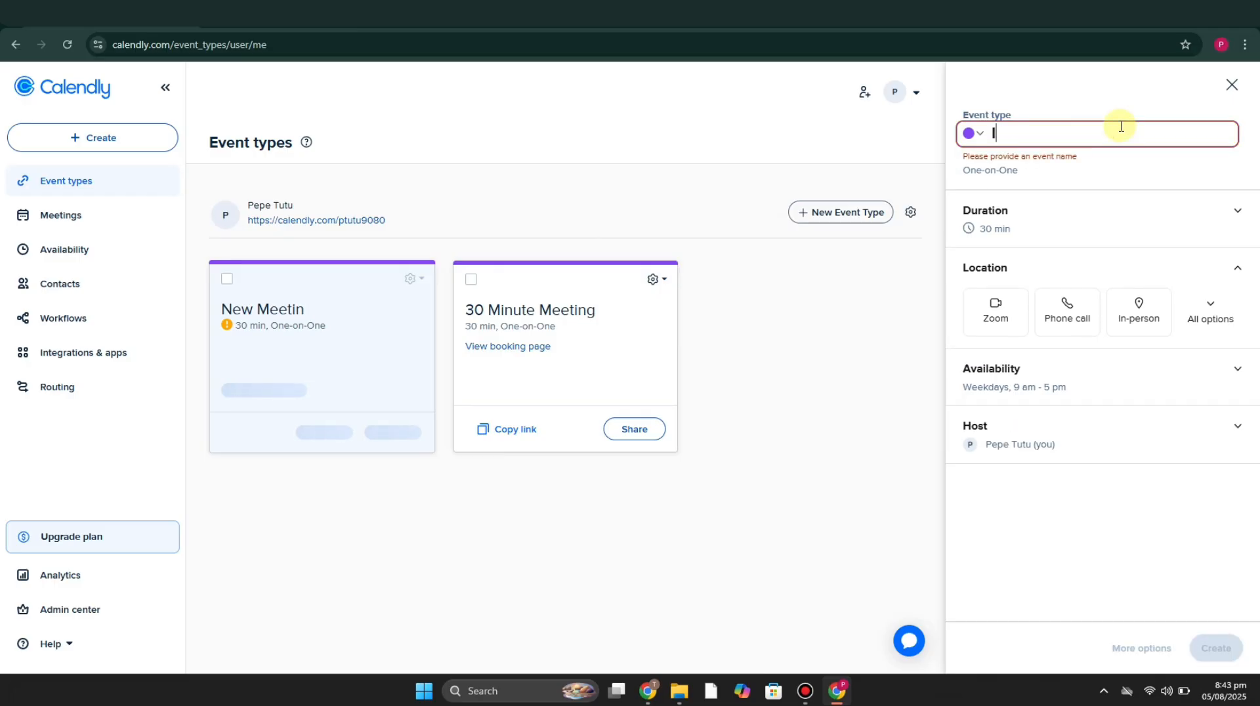
text(Interview)
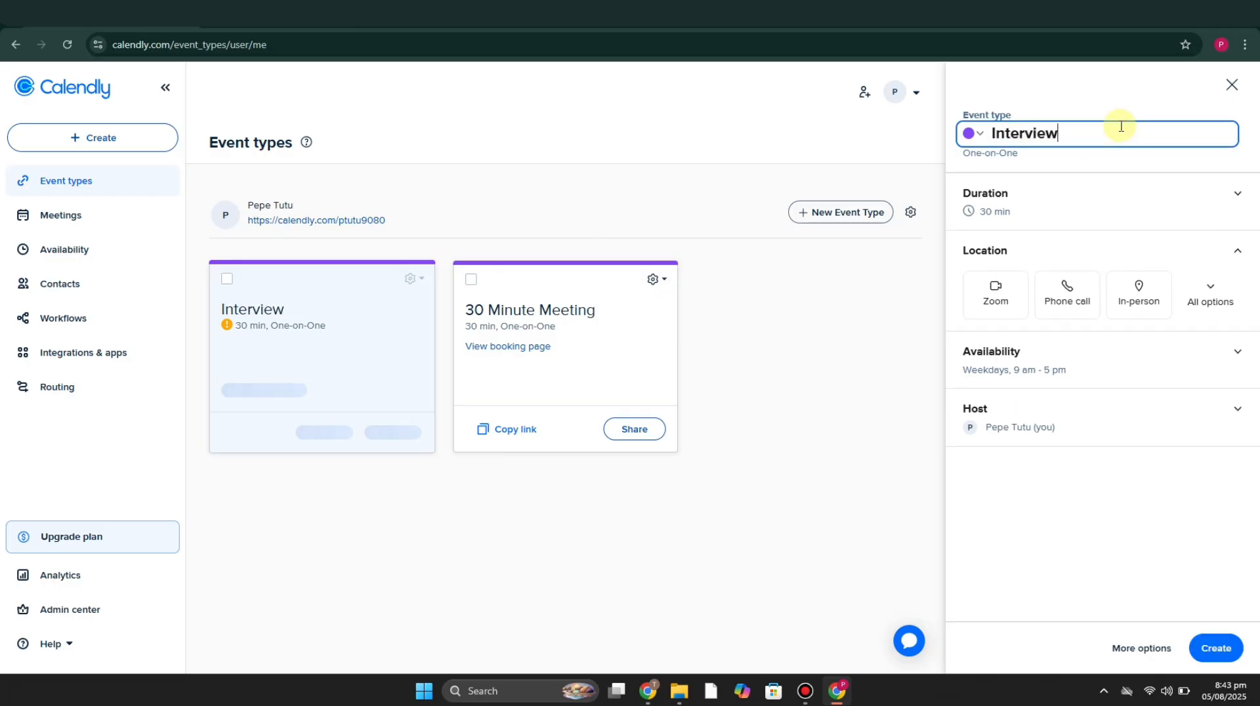
click(972, 133)
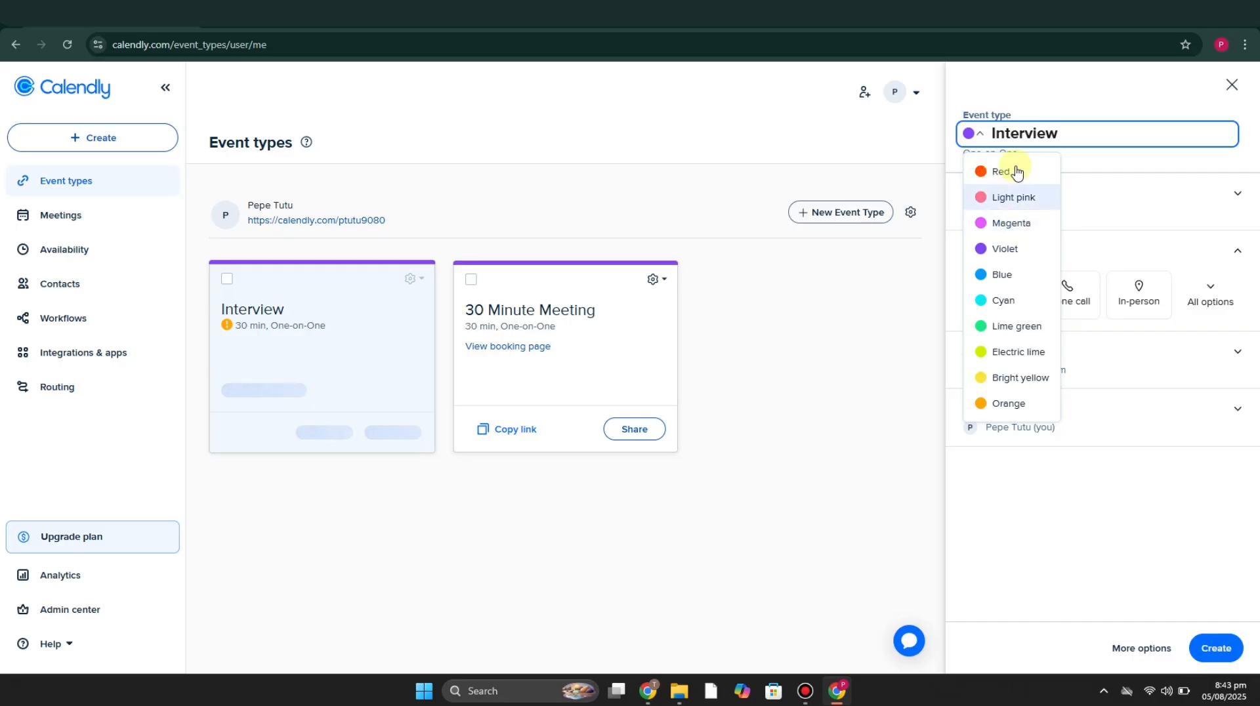
click(1003, 168)
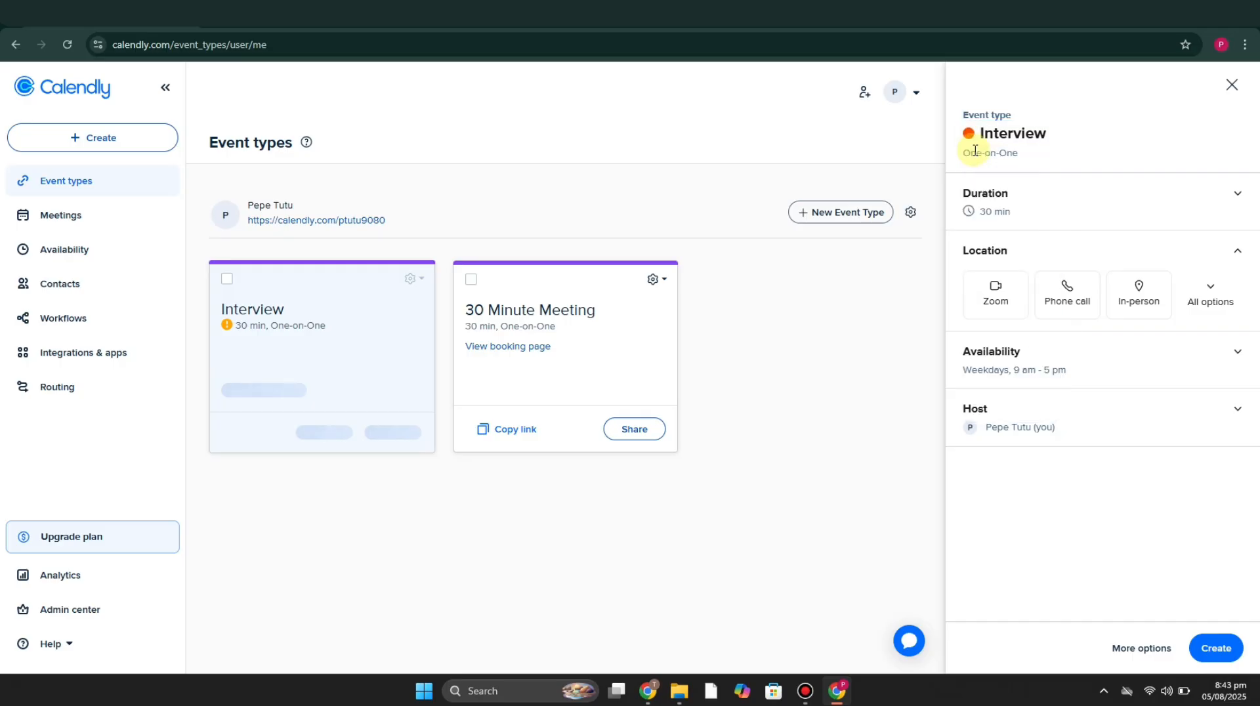
Step: Set the Interview event's duration to 15 min without adding another duration option
click(1206, 200)
click(1052, 238)
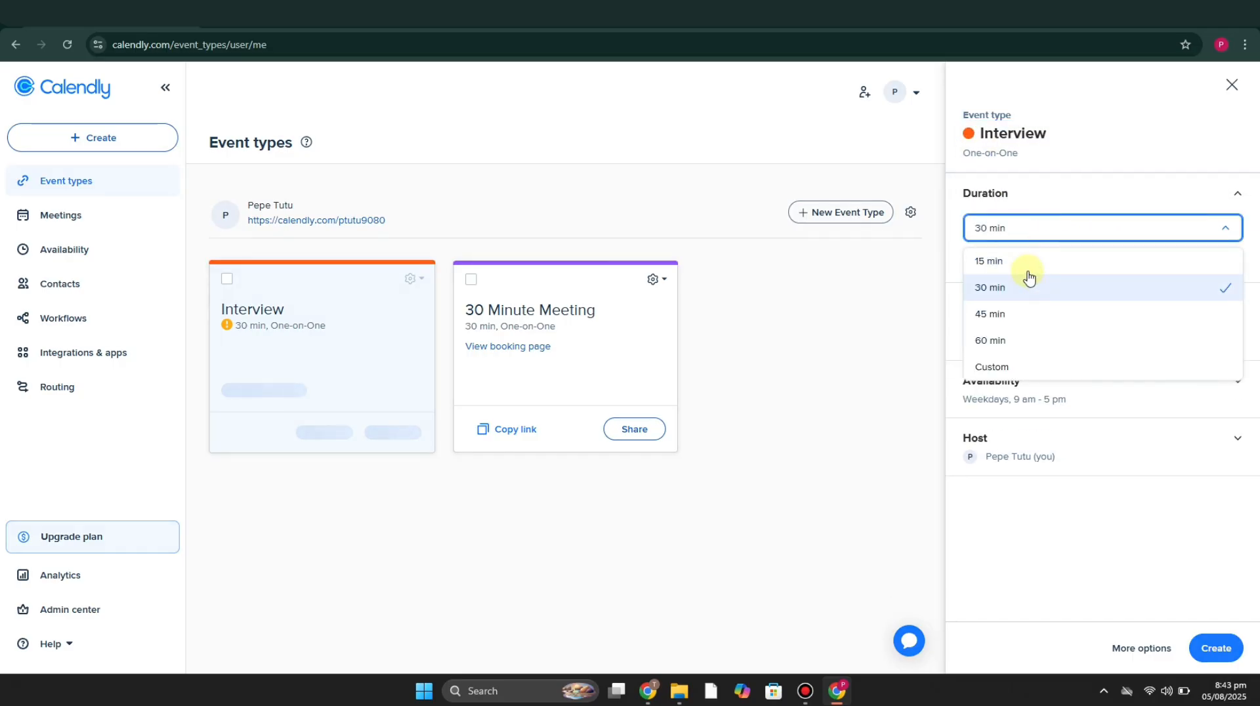
click(1030, 261)
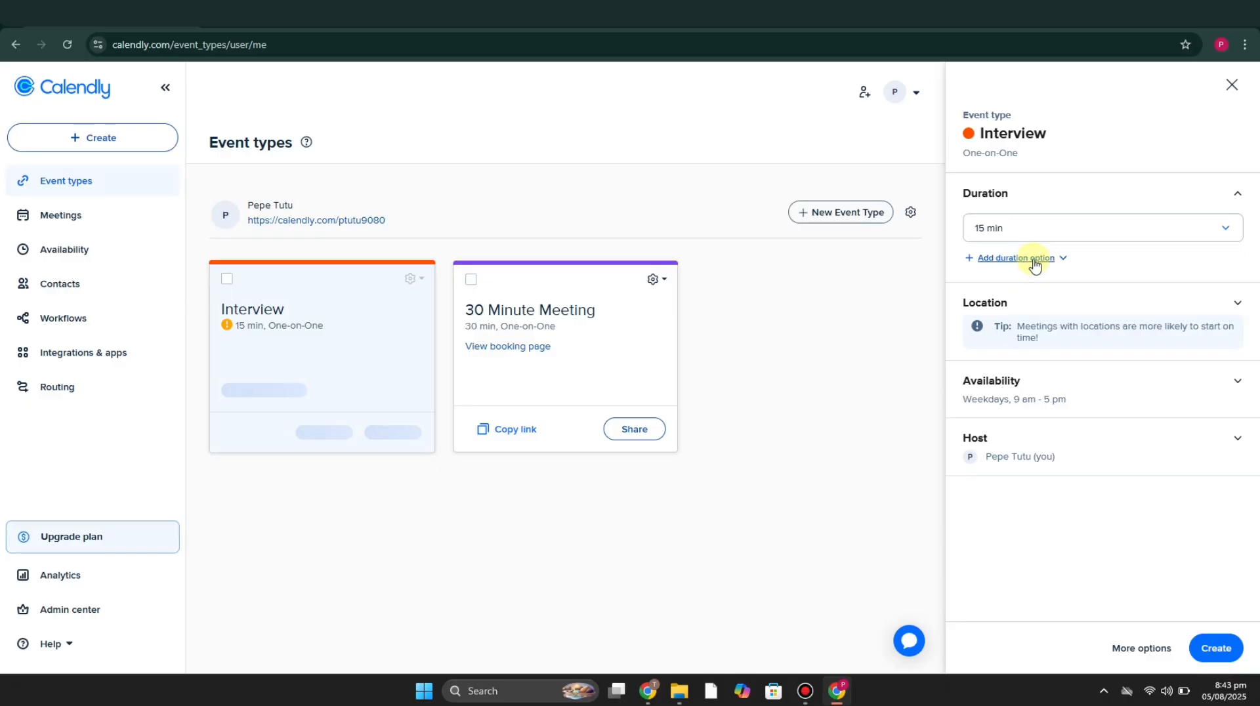
click(1033, 261)
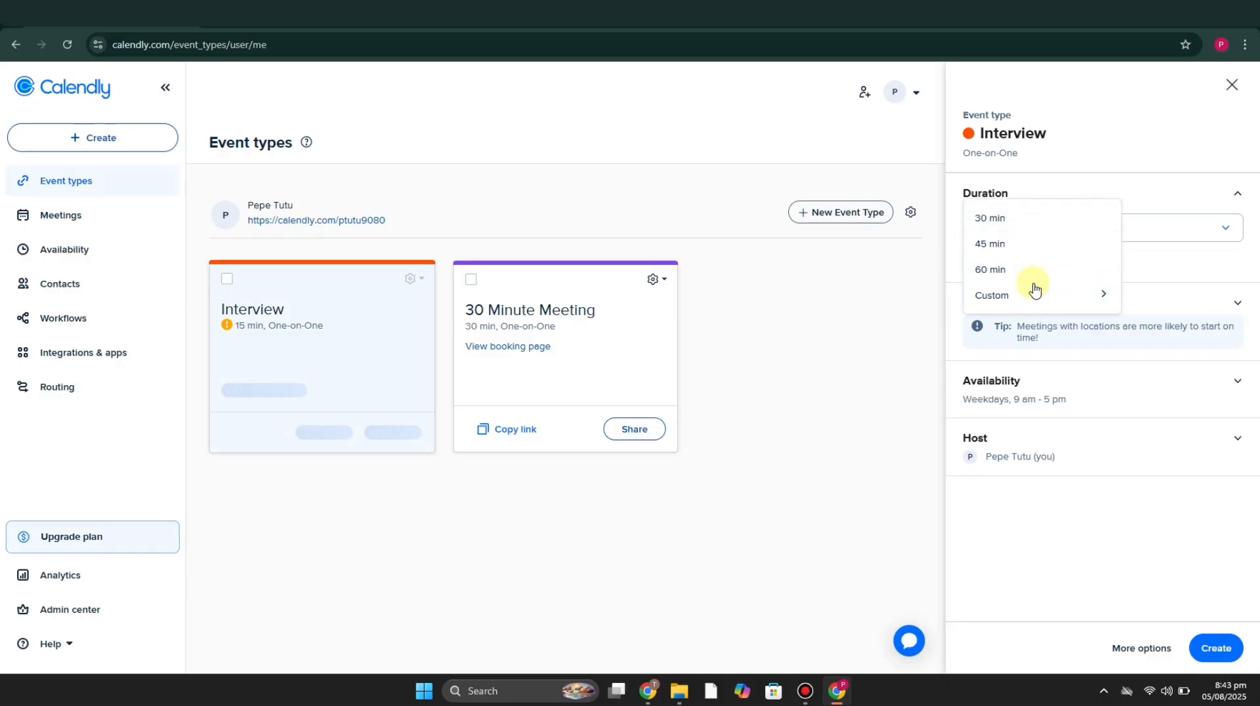
click(919, 304)
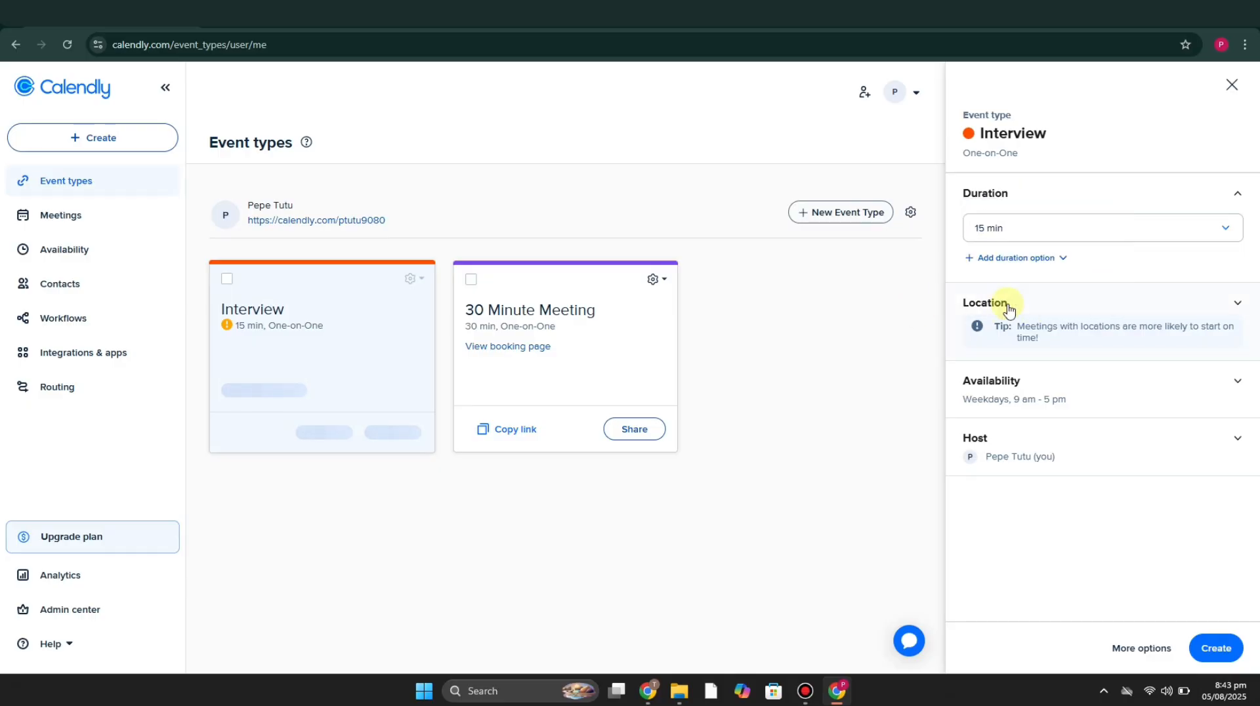
Step: Set the Interview event's location to Google Meet
click(1237, 306)
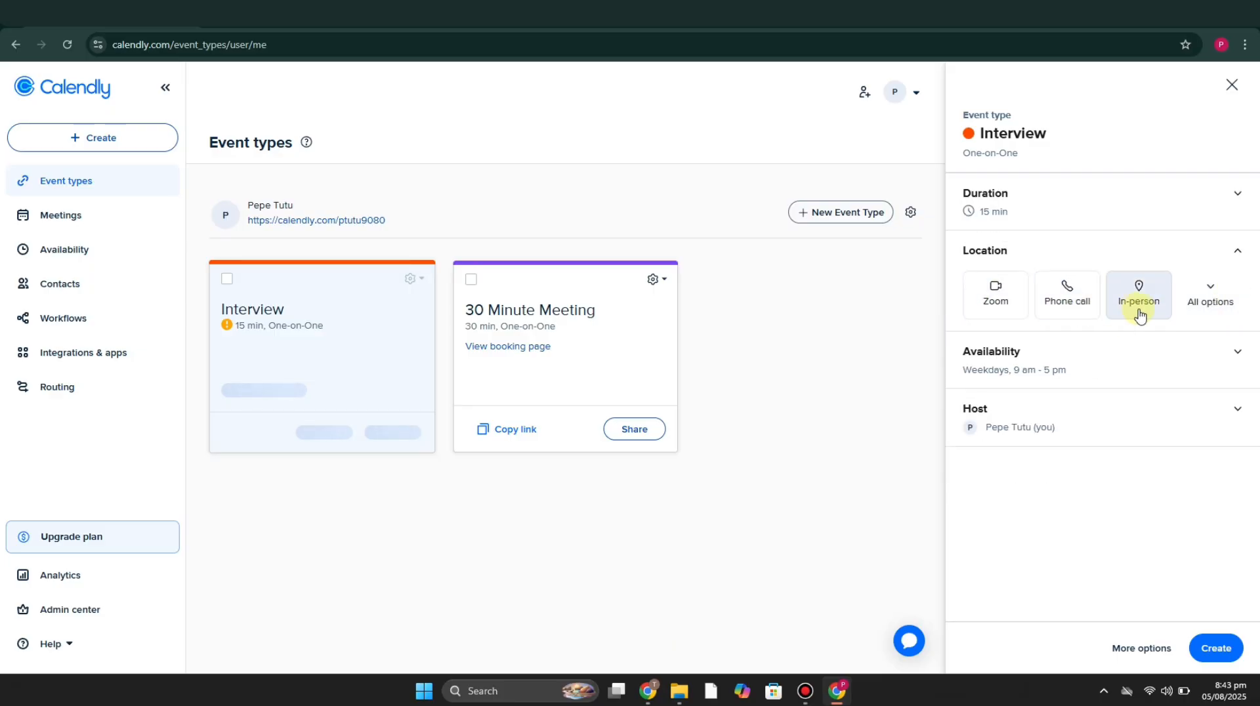
click(1213, 311)
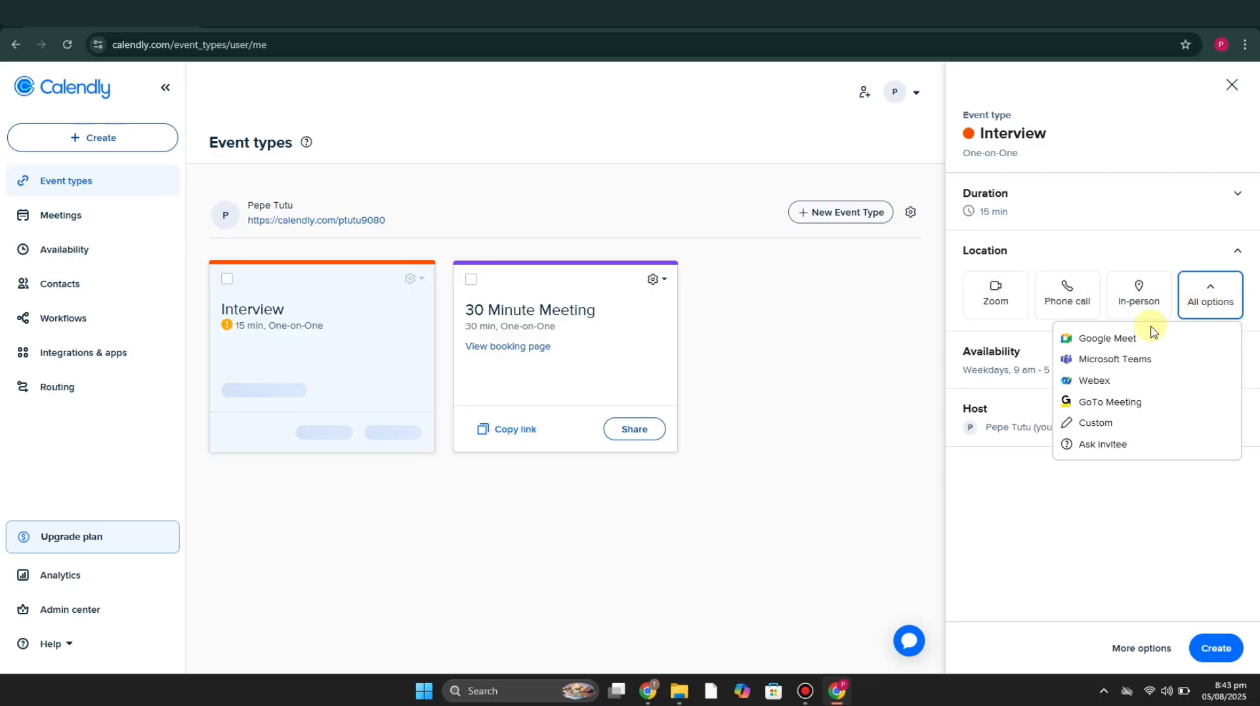
click(1090, 338)
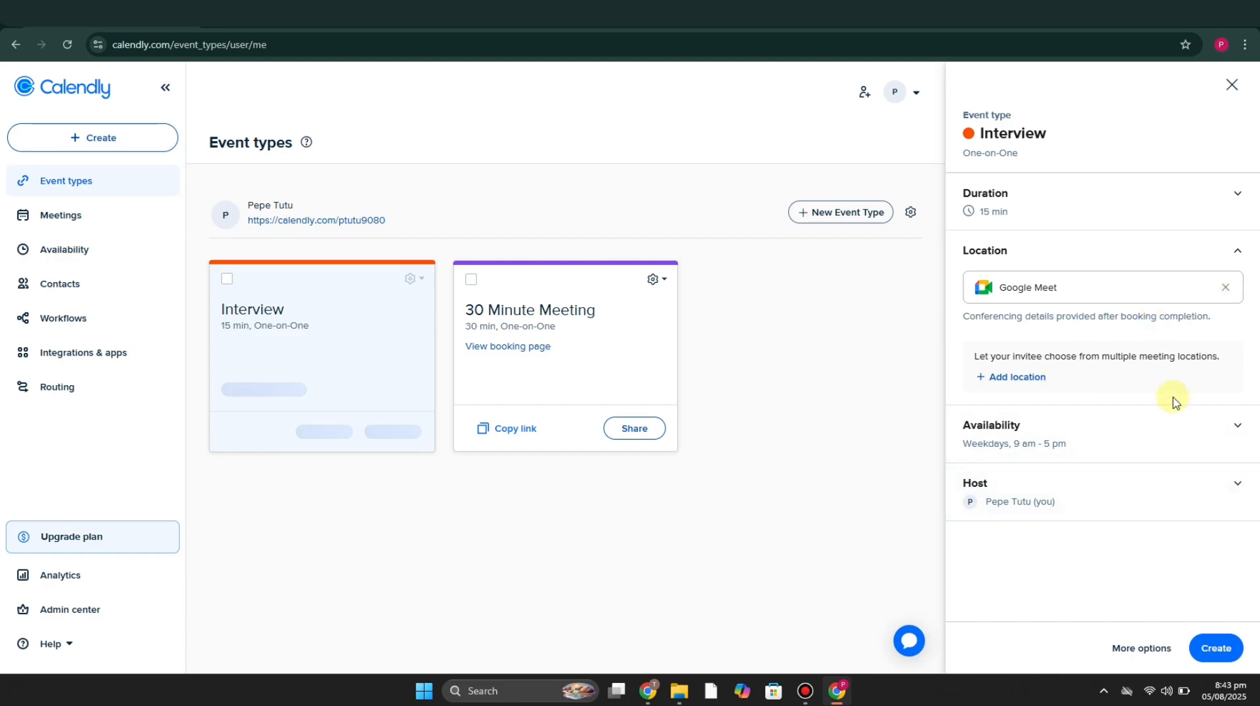
Step: Review the Interview event's availability, including its date range, schedule and weekly hours
click(1150, 431)
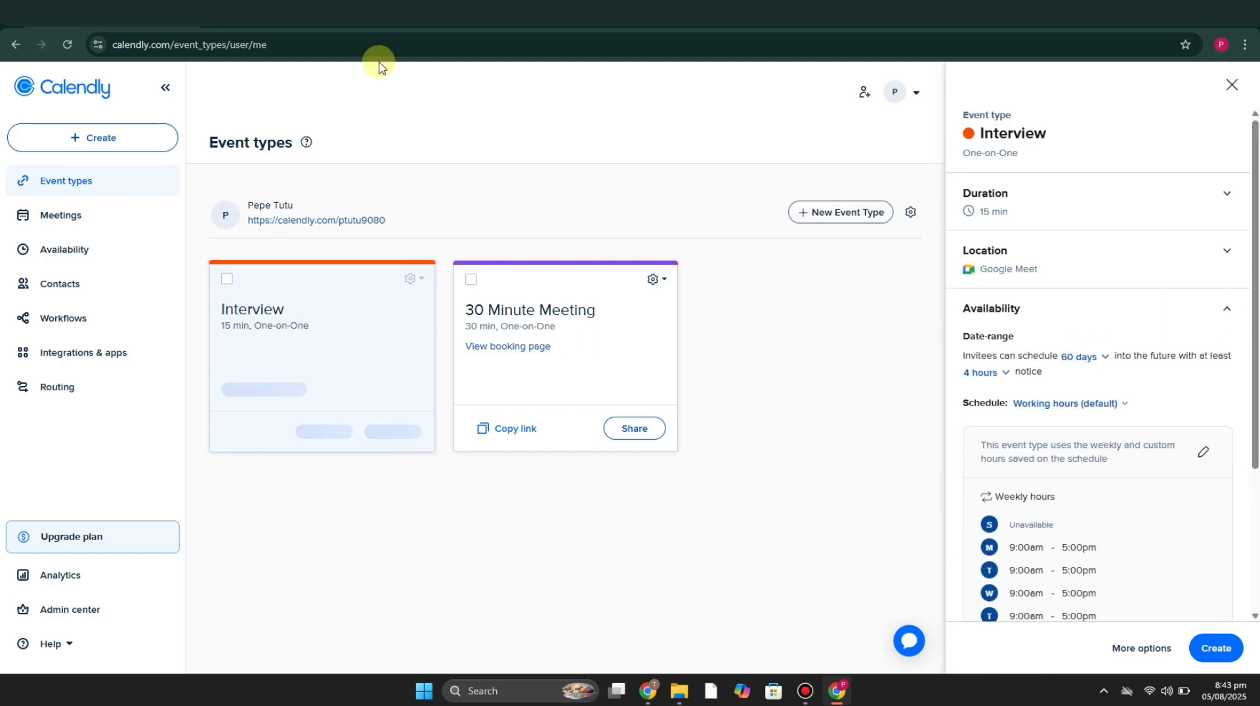
scroll(1096, 329, down, 3)
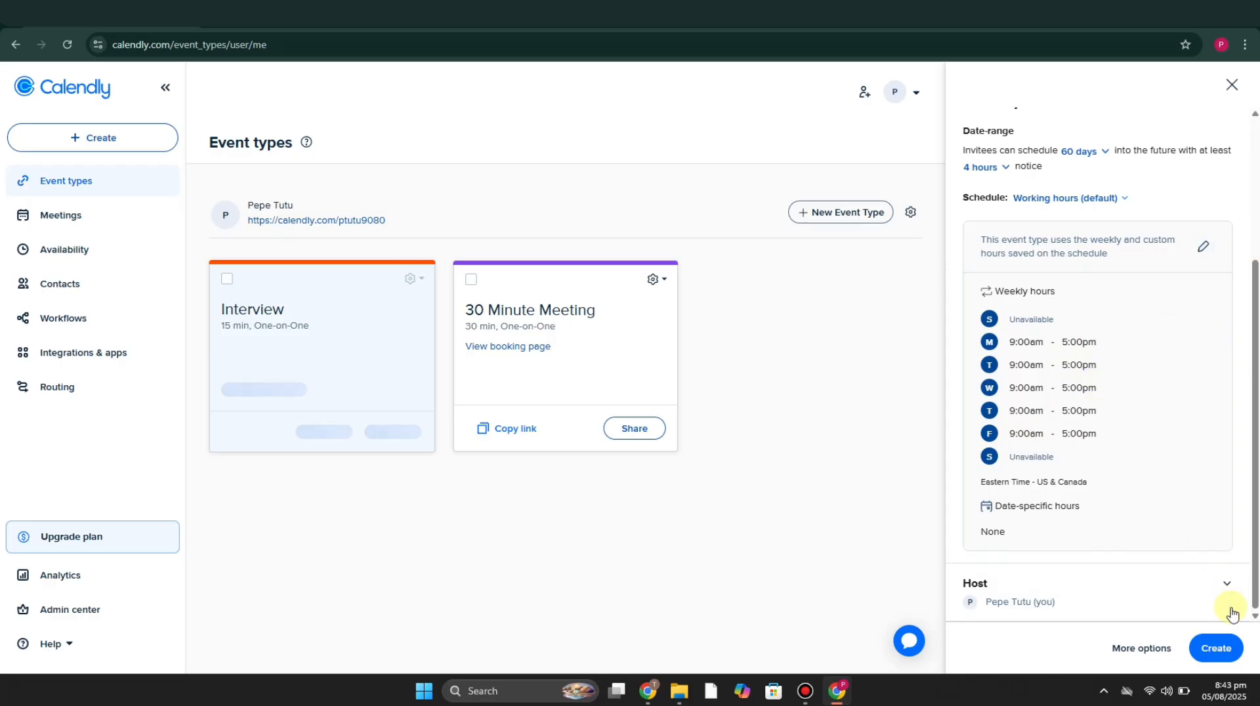
scroll(1179, 207, up, 3)
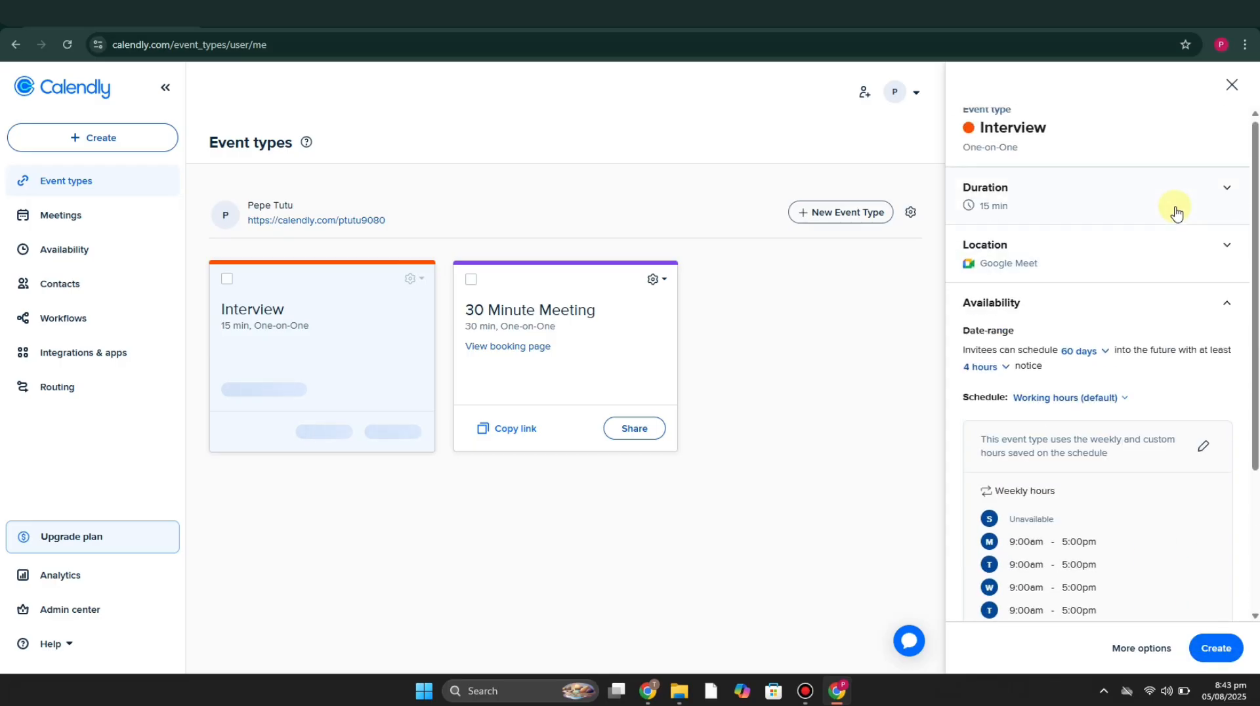
click(1227, 311)
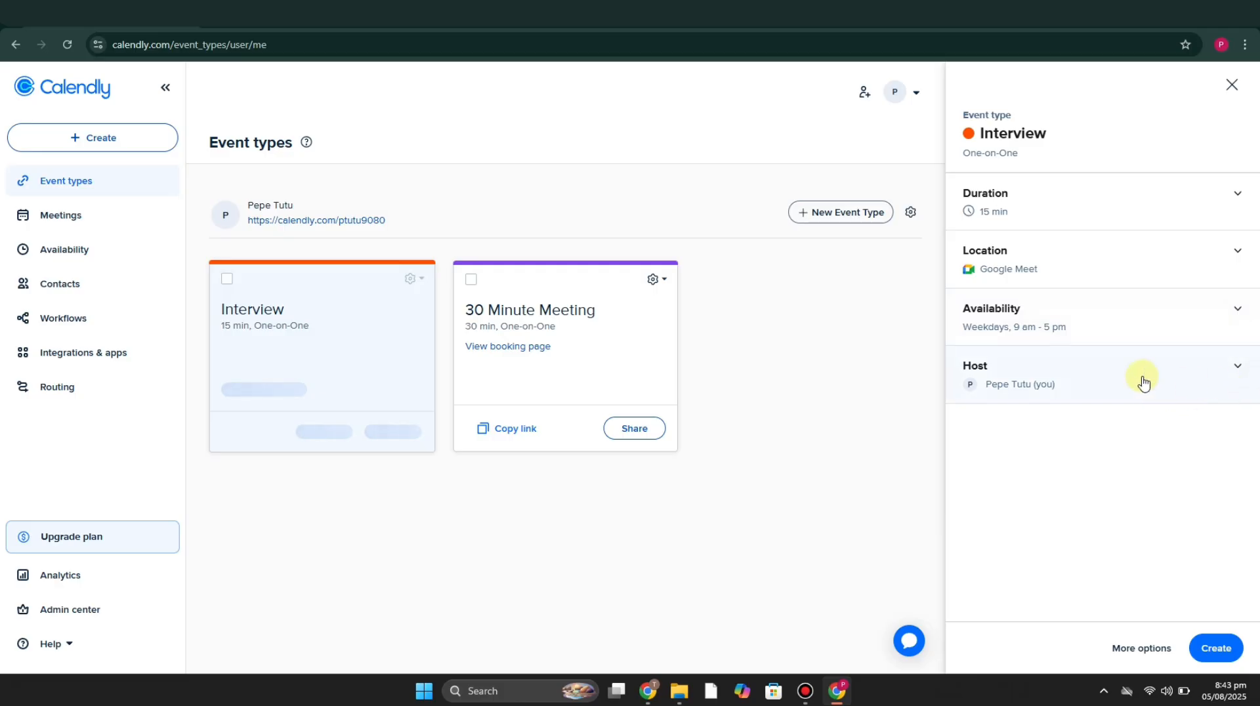
Step: Check the Interview event's host, keeping the account owner, and create the event type
click(1225, 357)
click(1223, 414)
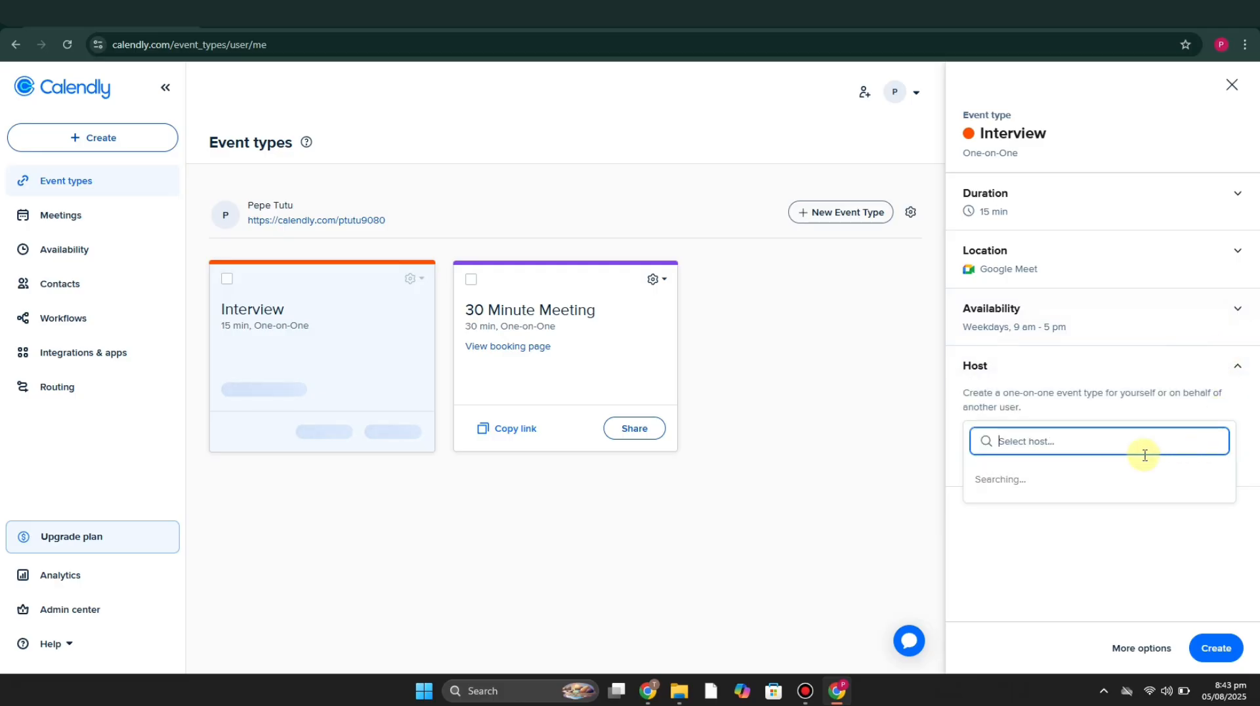
click(1137, 545)
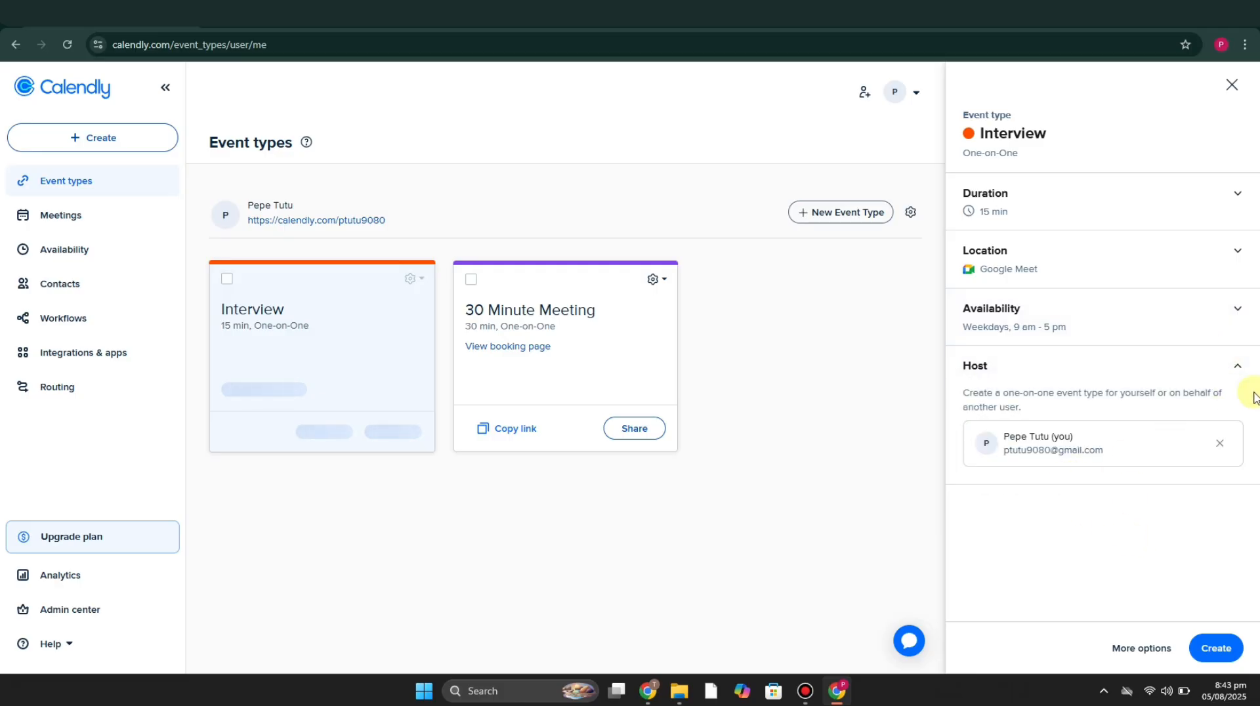
click(1224, 653)
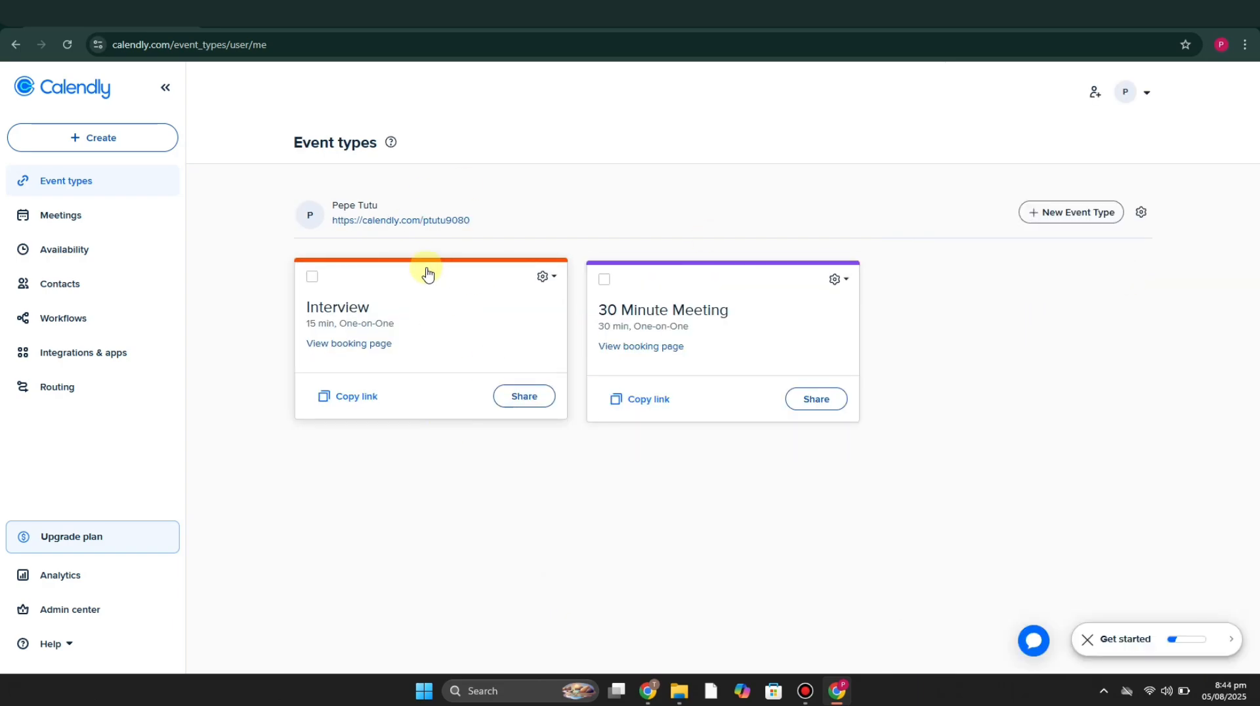
Step: In the Interview event's sharing options, choose Thursday, August 7 email time slots every half hour from 9:00am to 12:00pm
click(526, 398)
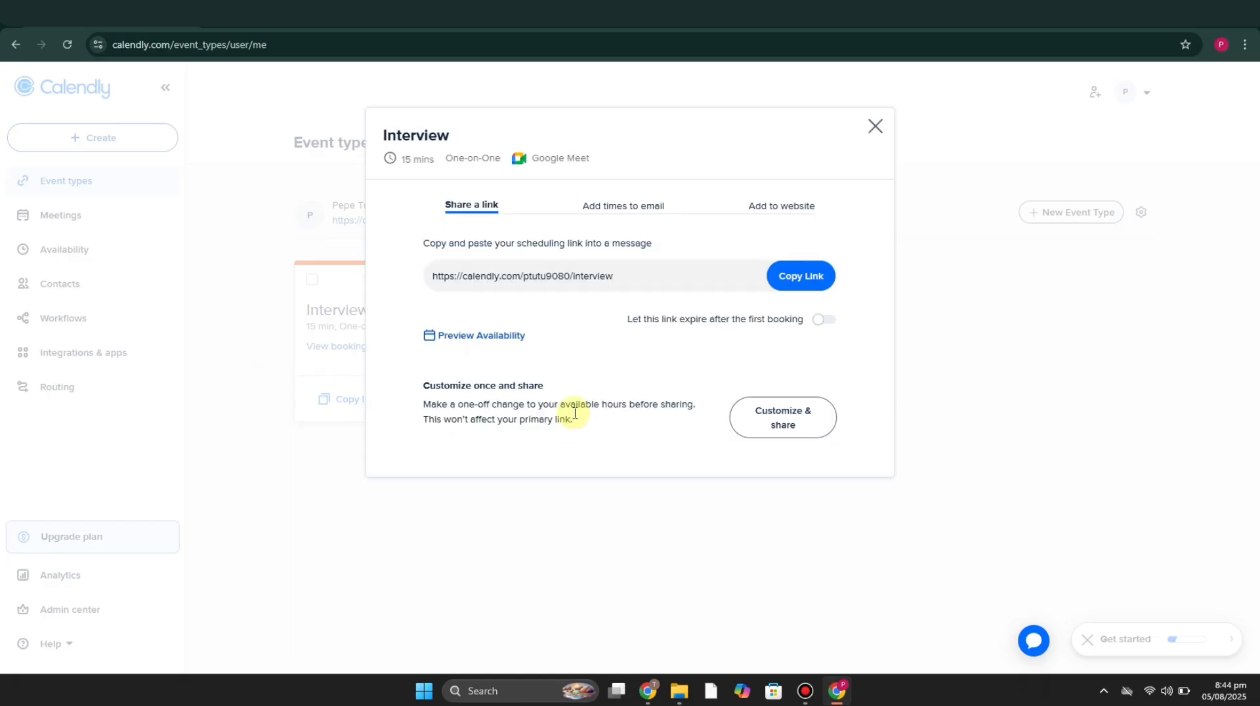
click(636, 216)
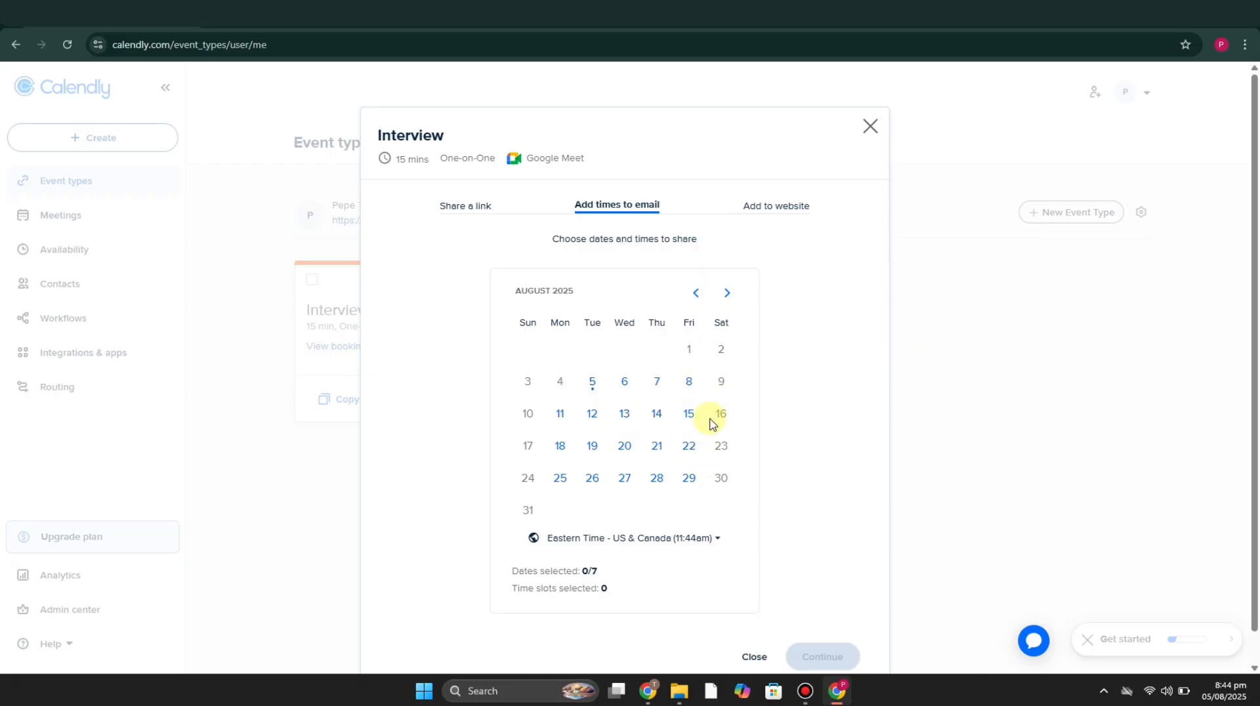
click(656, 382)
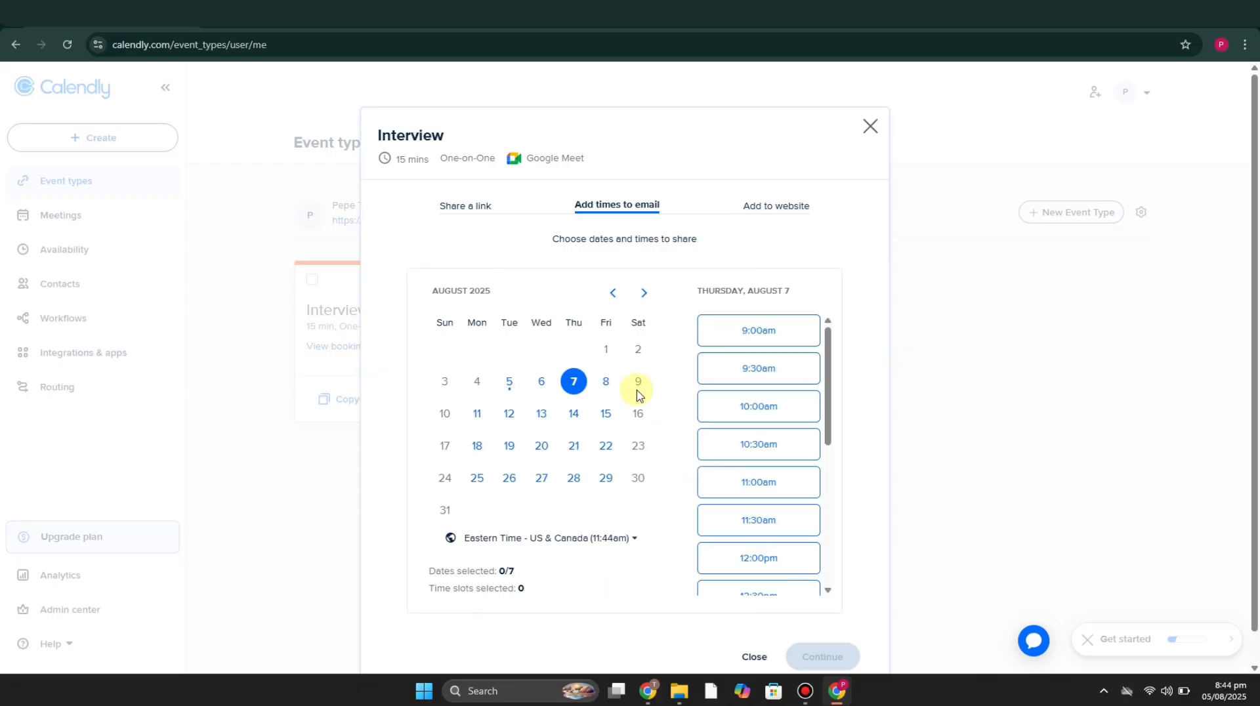
click(771, 337)
click(793, 383)
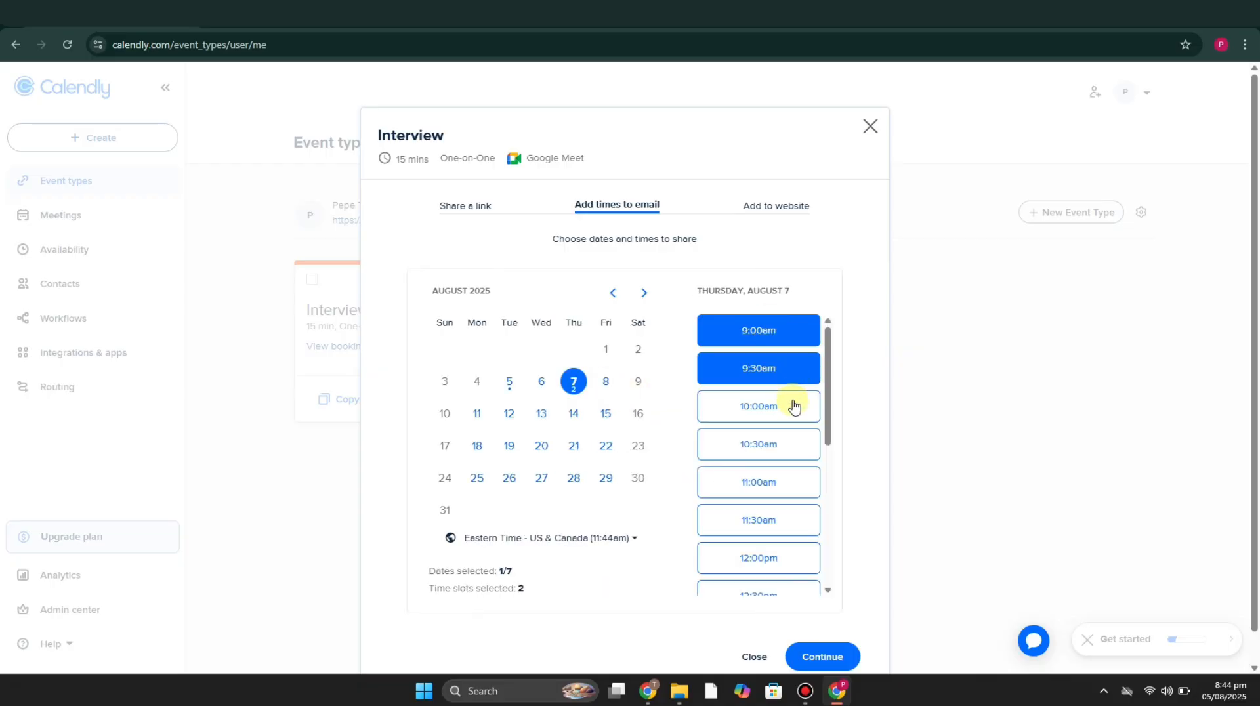
click(792, 407)
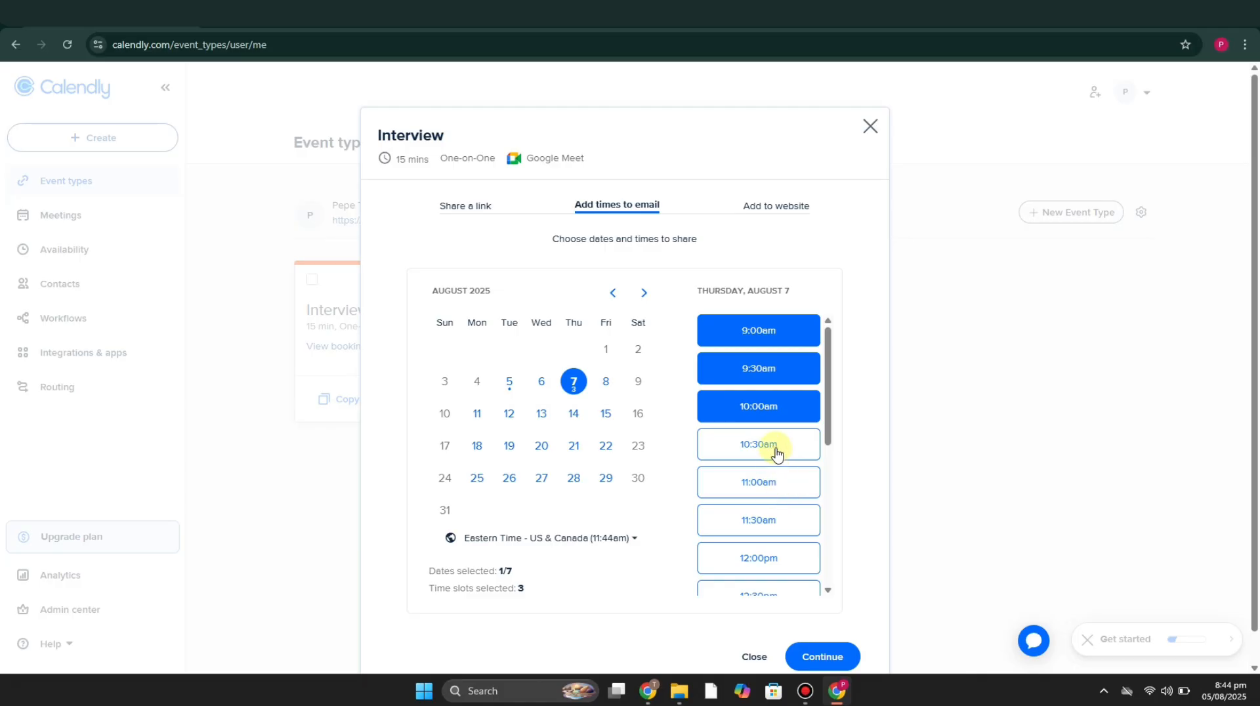
click(777, 446)
click(780, 489)
click(789, 525)
click(789, 560)
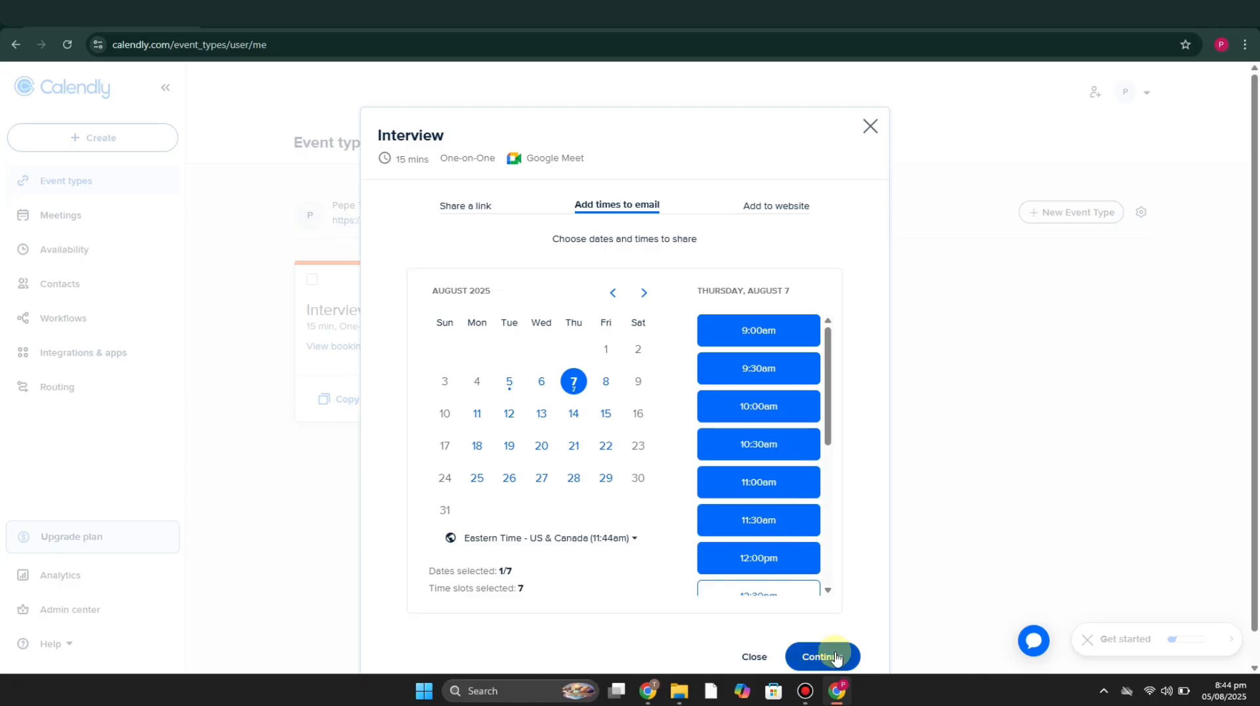
Step: Generate the email preview of the selected times, copy them to the clipboard, and close the Interview sharing dialog
click(824, 655)
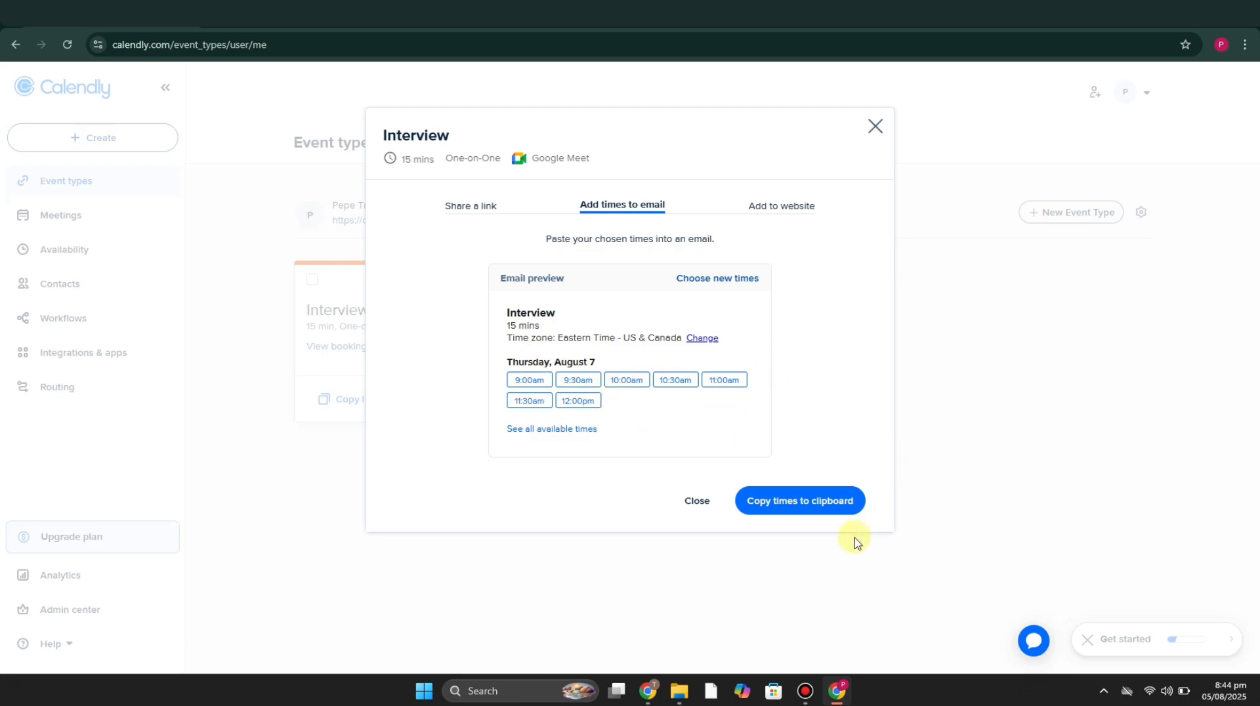
click(802, 514)
click(465, 205)
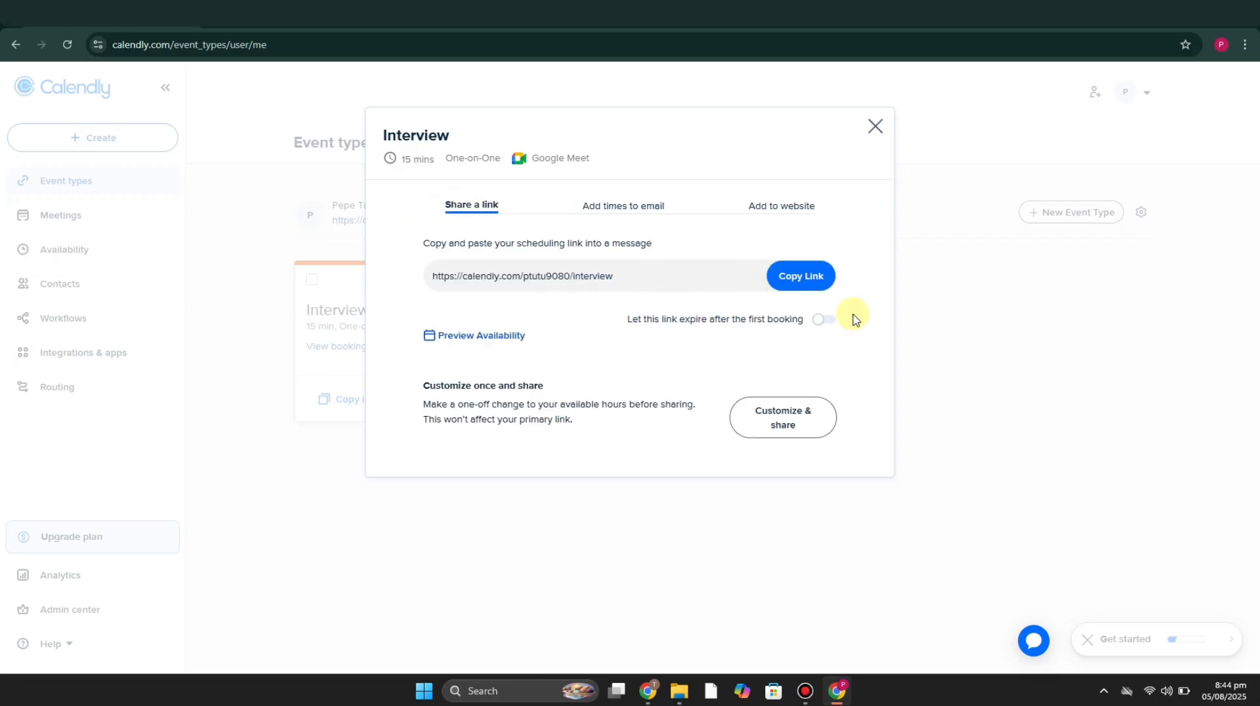
click(875, 126)
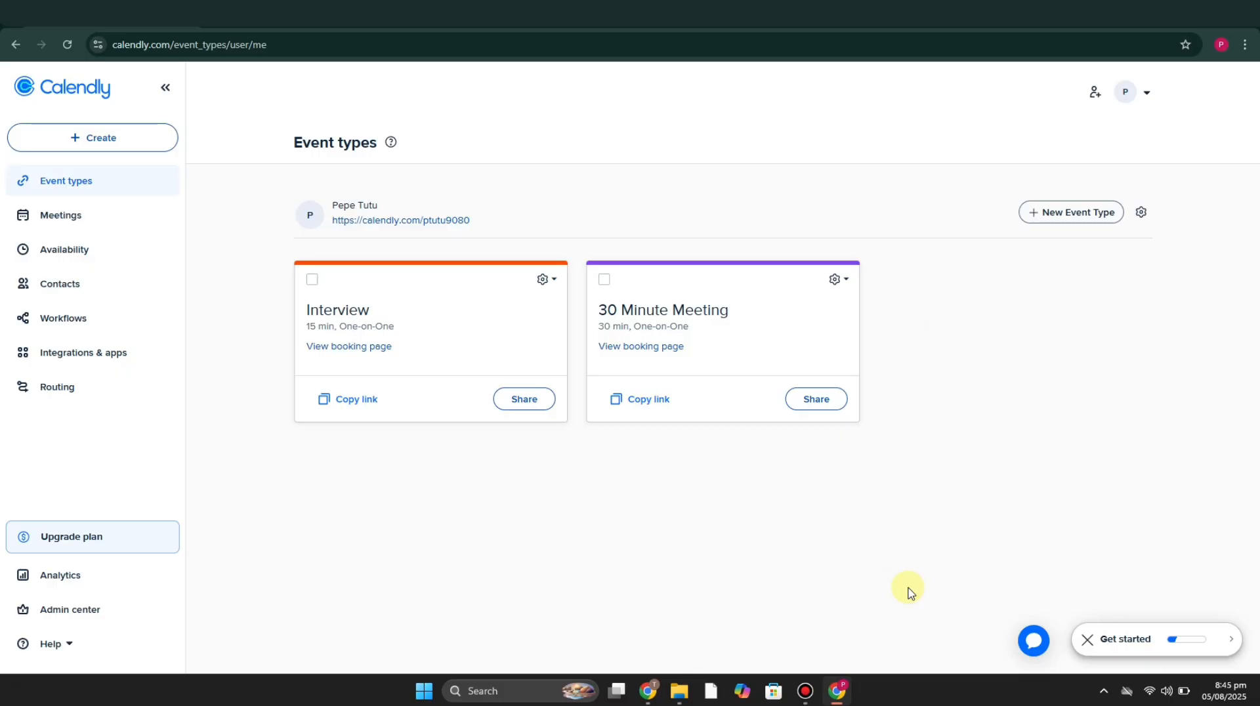